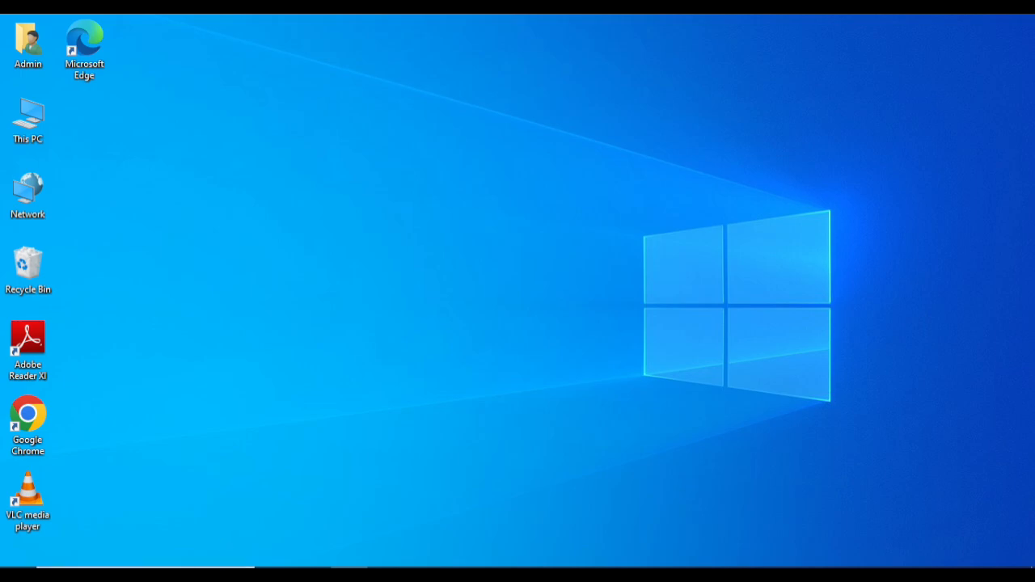
Open Command Prompt from Windows search and maximize its window
key("super")
type("cm")
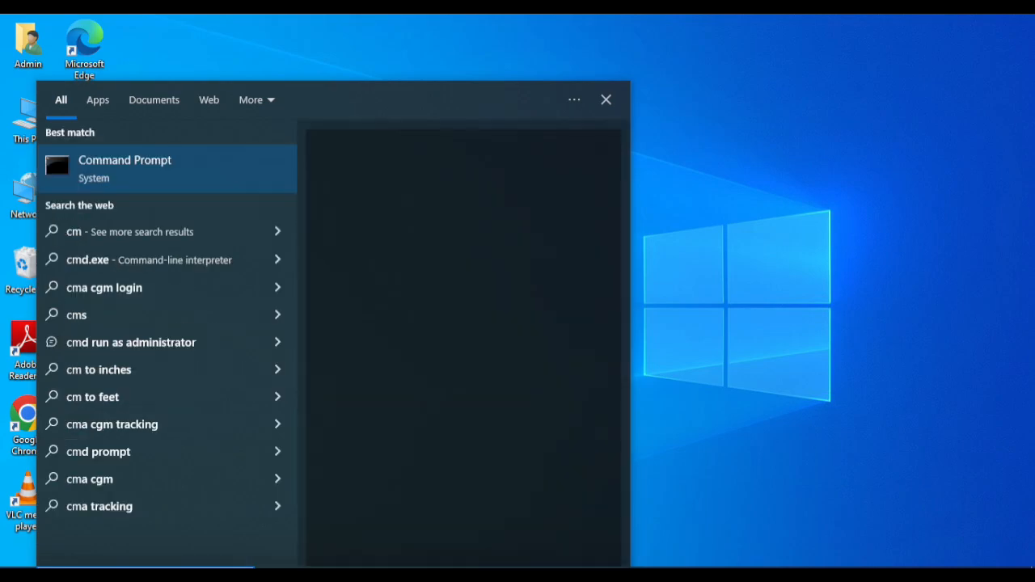
type("d")
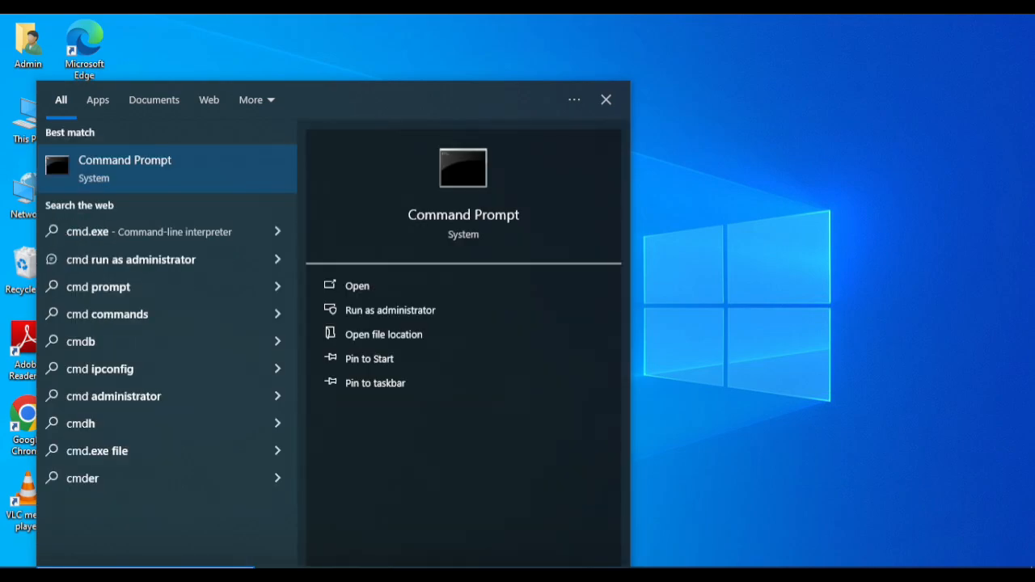
key("Return")
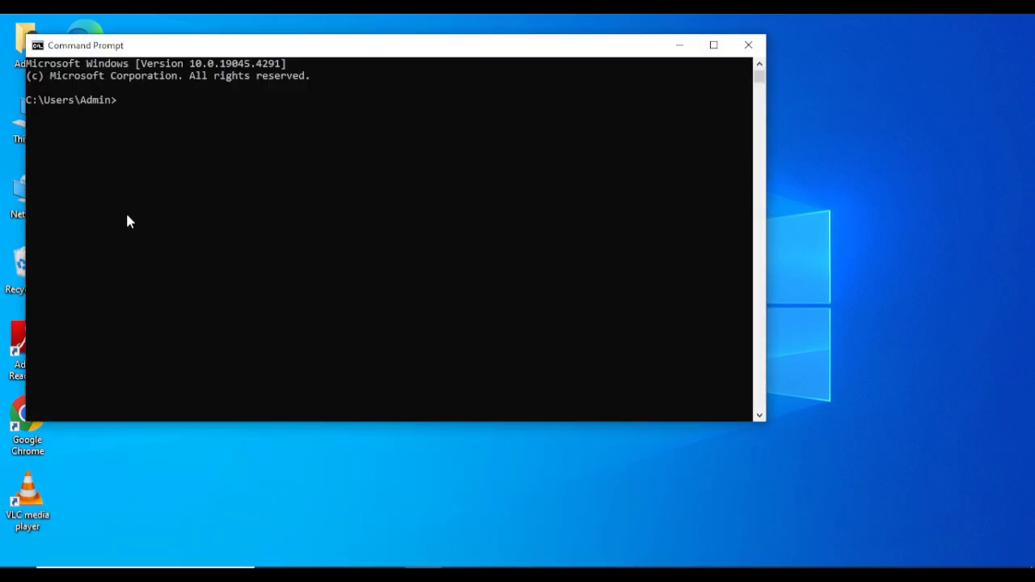
left_click_drag(296, 45, 428, 97)
double_click(429, 98)
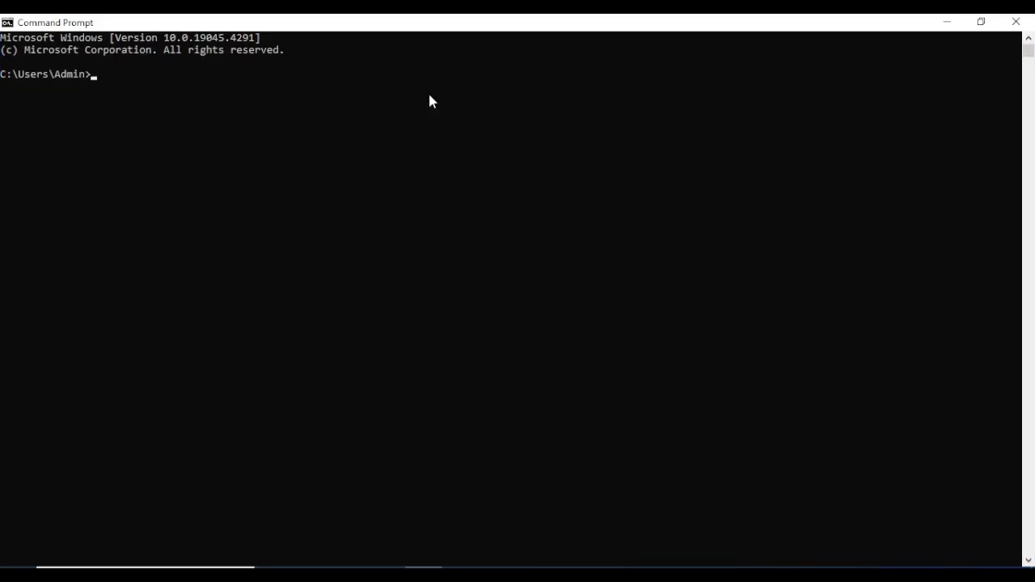
Run mysql --version, which reports 'mysql' is not recognized as a command
type("mysql --version")
key("Return")
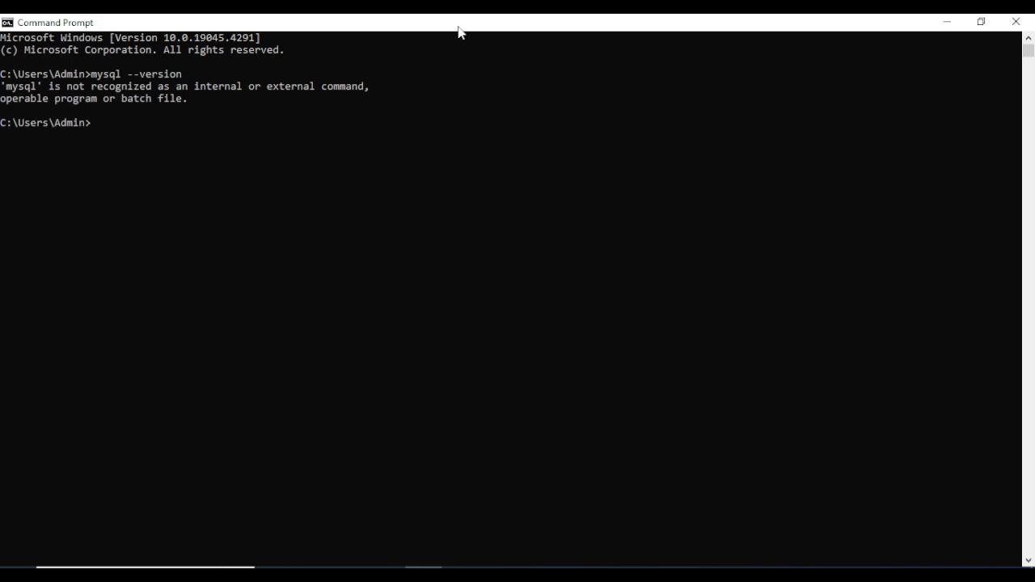
left_click_drag(457, 23, 503, 87)
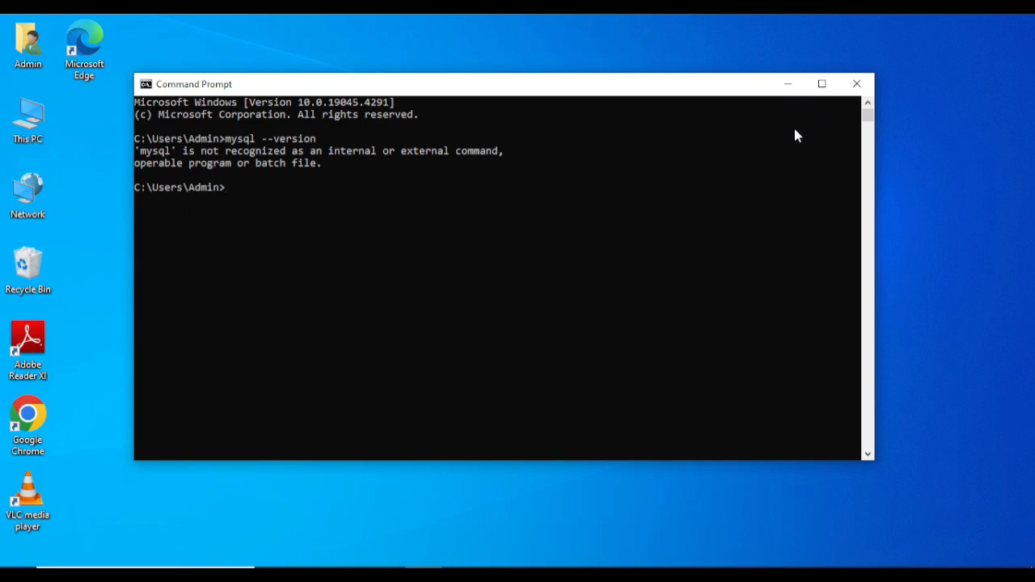
Close Command Prompt, search Google for mysql and open the official mysql.com site
left_click(857, 86)
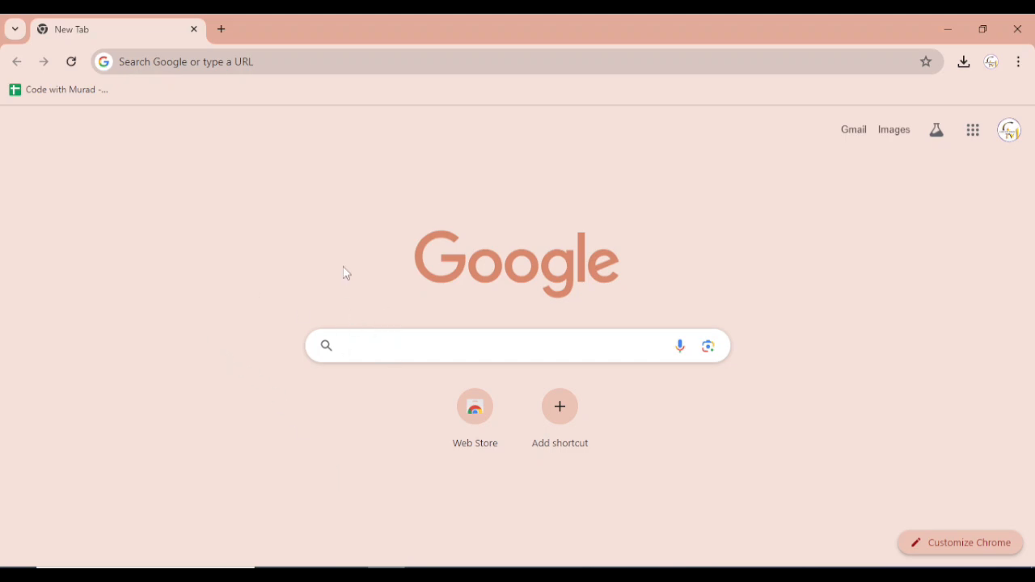
left_click(369, 349)
type("mysql")
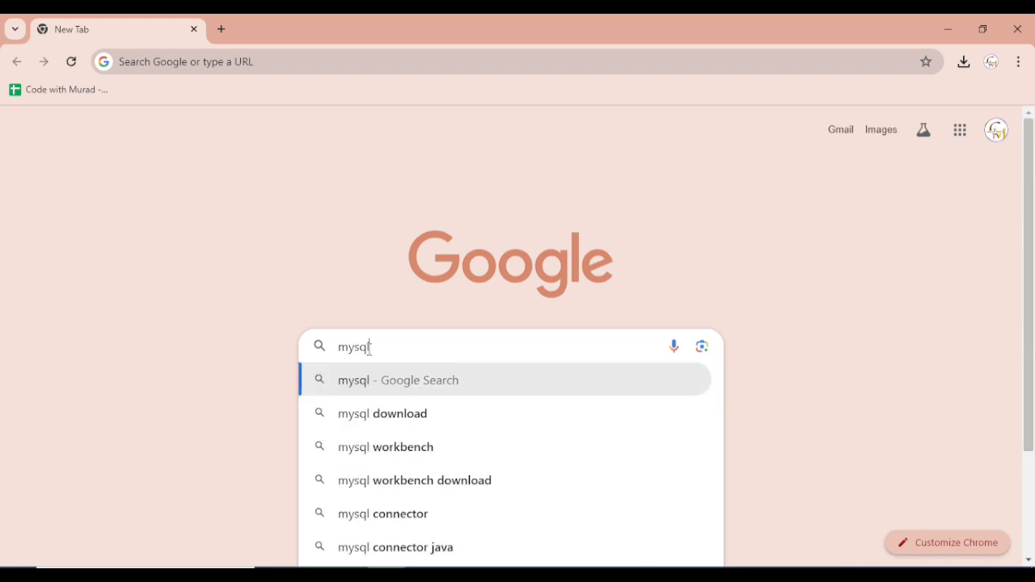
key("Return")
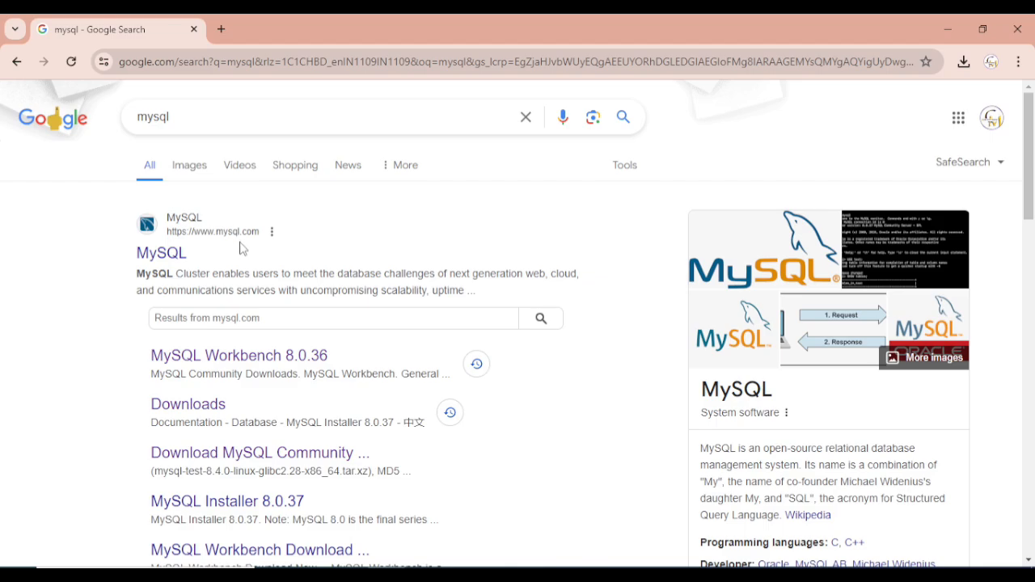
left_click(162, 253)
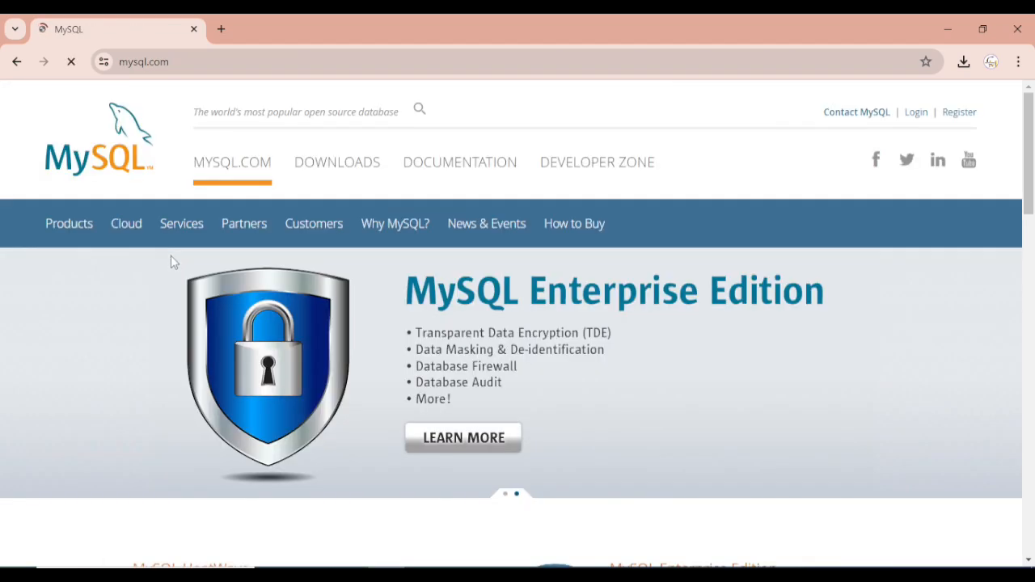
Go to mysql.com's Downloads page and open MySQL Community (GPL) Downloads
scroll(451, 291, "down", 3)
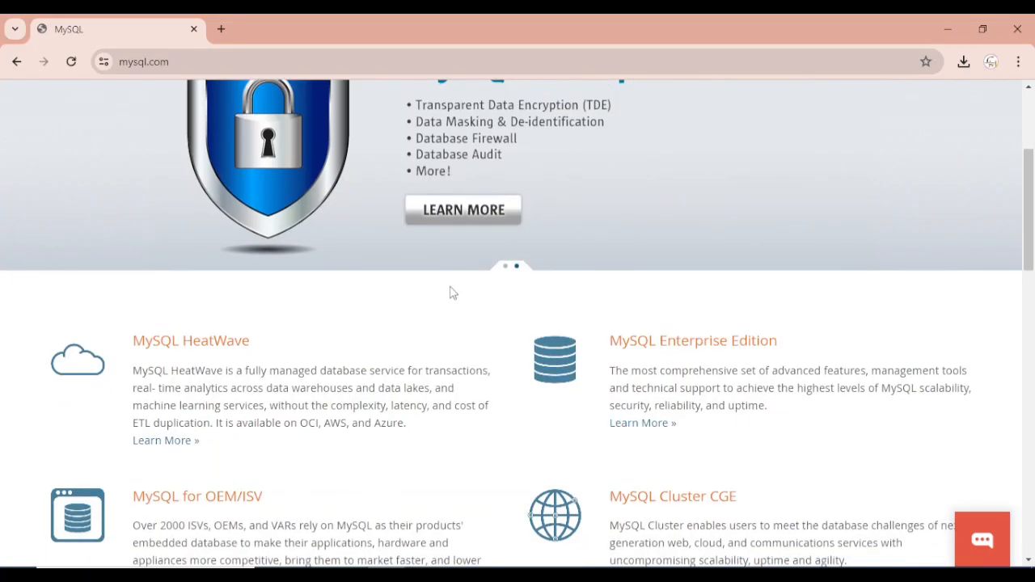
scroll(450, 291, "up", 3)
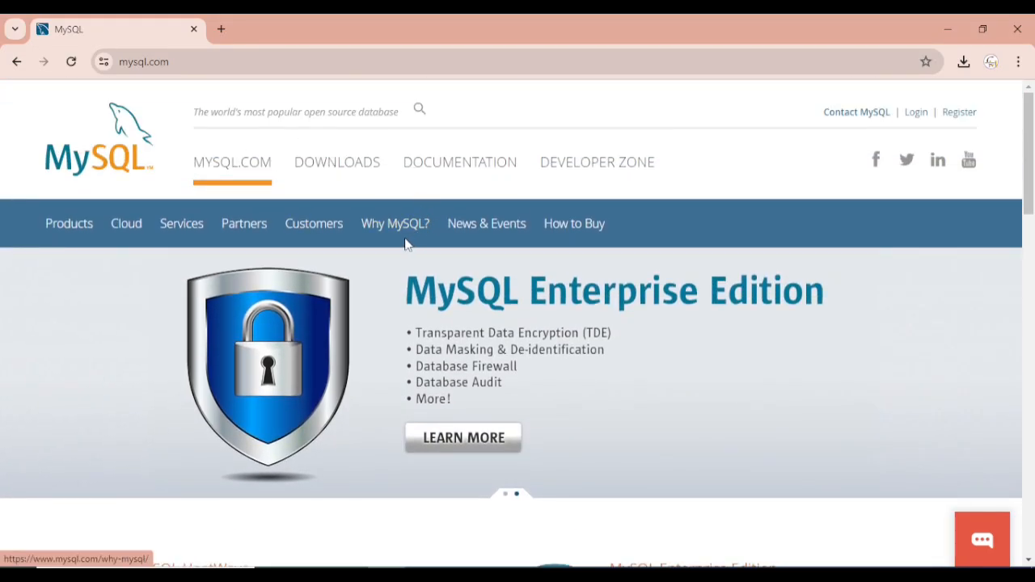
left_click(337, 166)
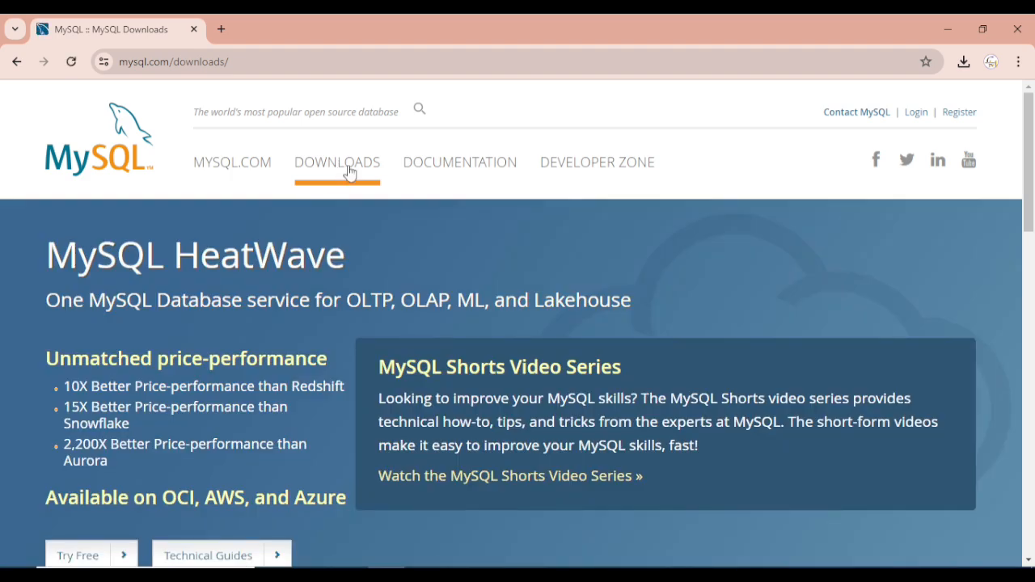
scroll(365, 348, "down", 5)
scroll(368, 356, "down", 5)
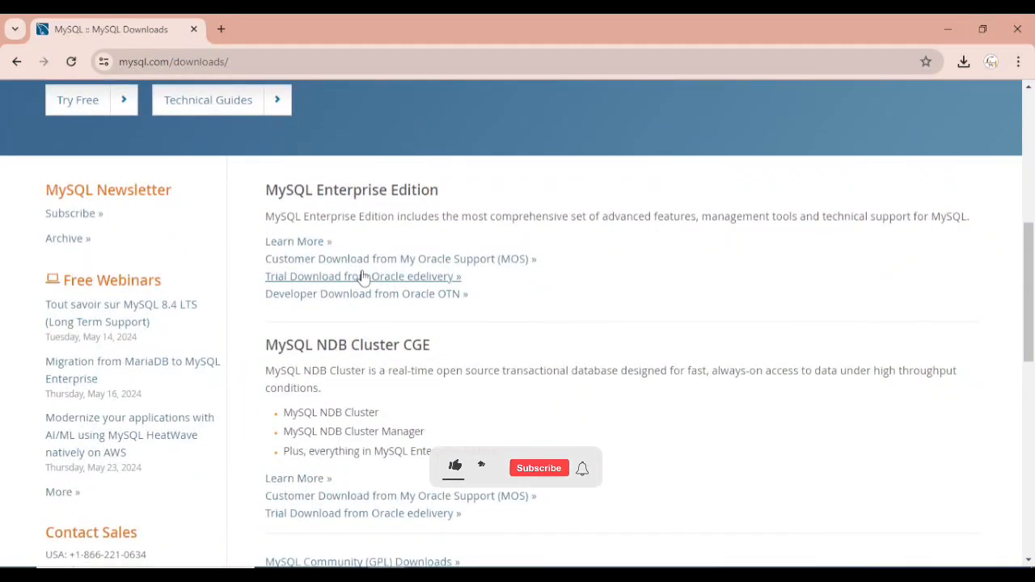
scroll(396, 303, "up", 1)
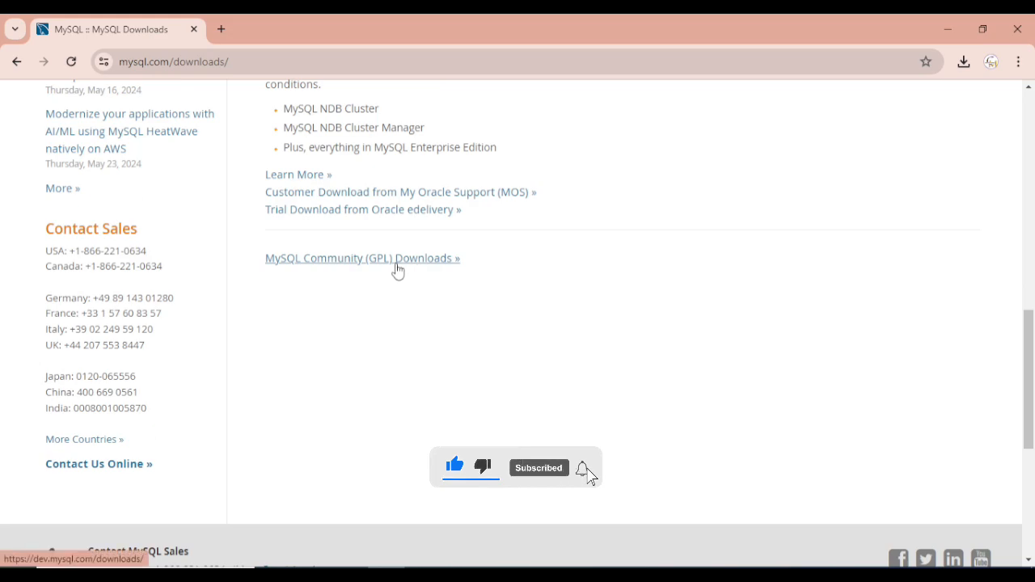
left_click(395, 270)
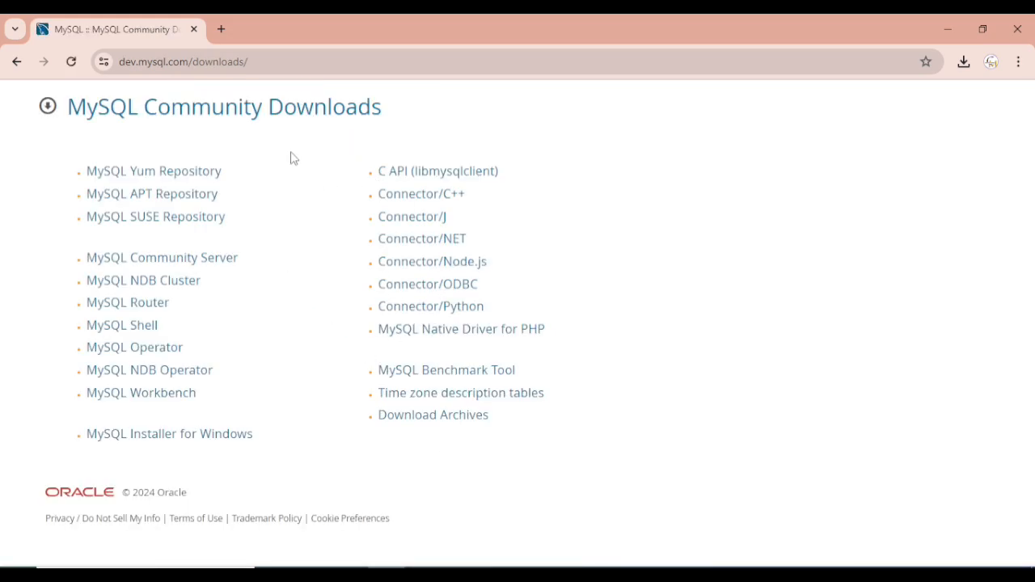
Download the 296.1M mysql-installer-community-8.0.37.0.msi from the MySQL Installer for Windows page, skipping sign-in
left_click(193, 442)
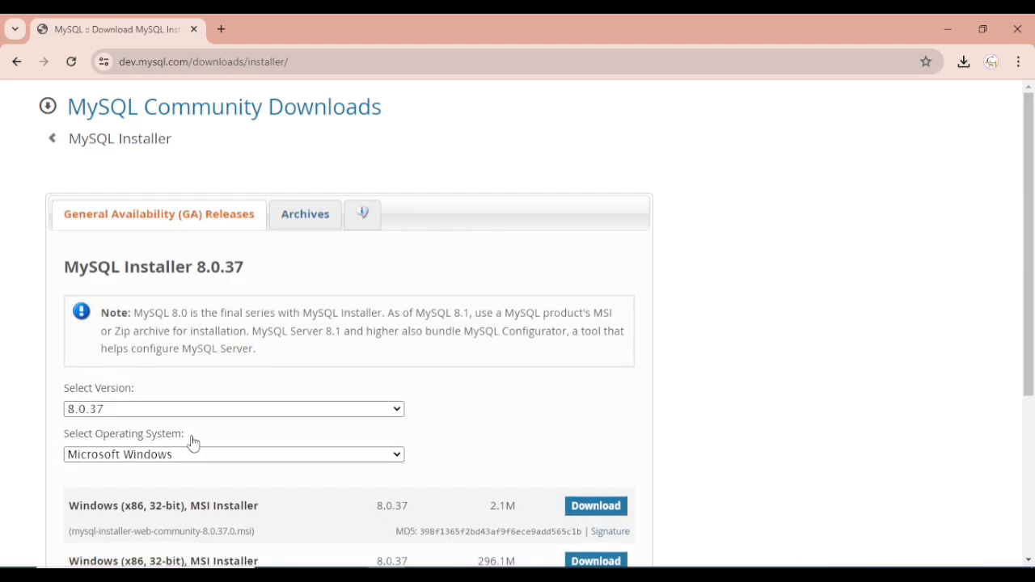
scroll(360, 344, "down", 1)
scroll(365, 337, "down", 1)
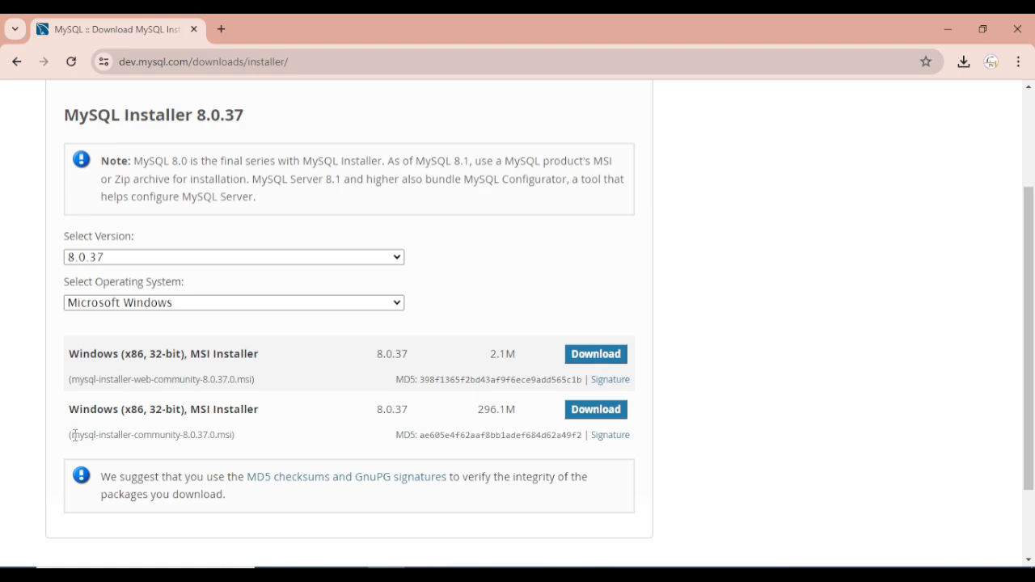
left_click_drag(74, 435, 261, 439)
left_click(262, 440)
left_click(580, 417)
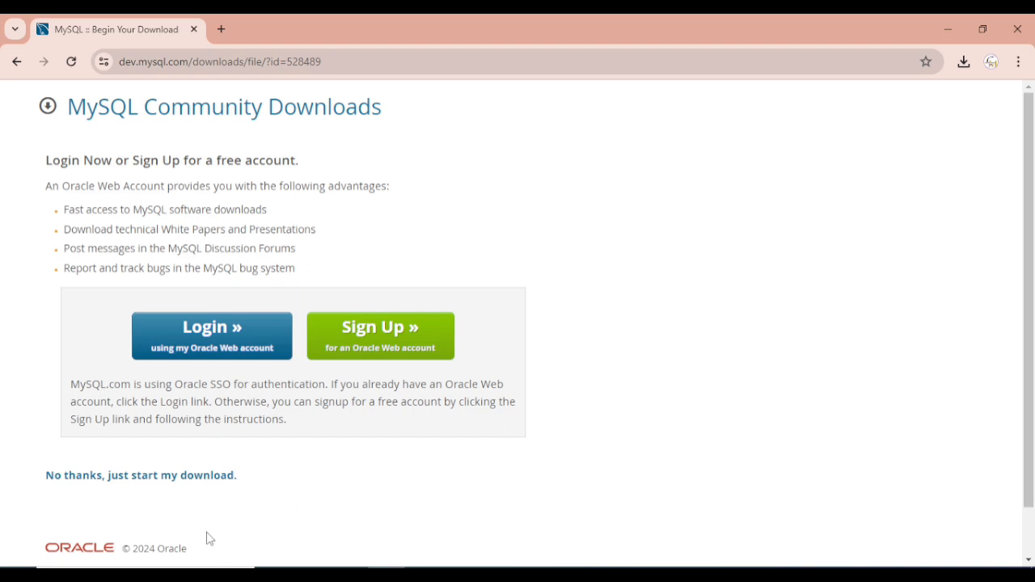
left_click(125, 484)
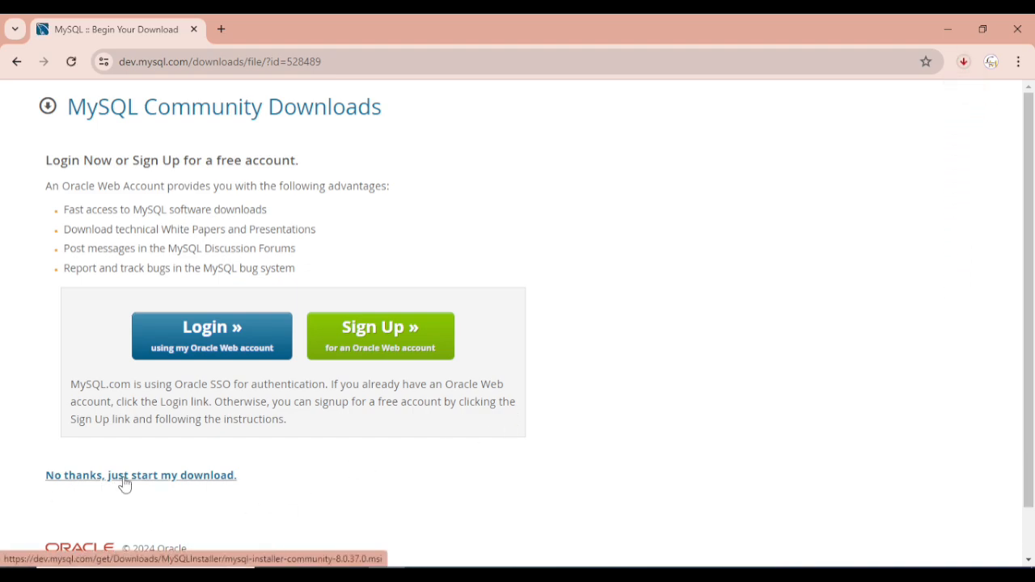
Check Chrome's downloads panel until the 296 MB installer has finished downloading
left_click(963, 61)
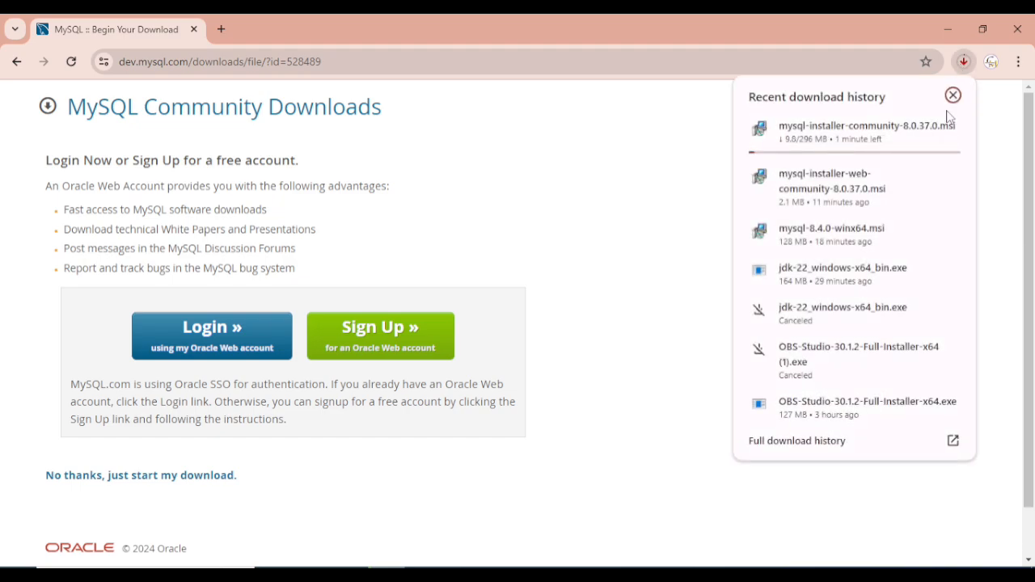
left_click(965, 67)
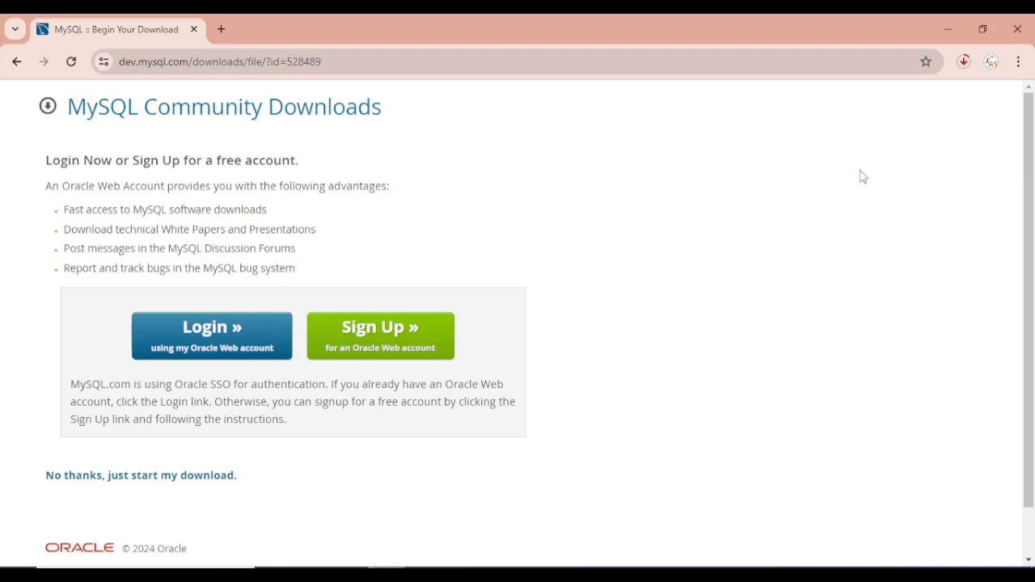
left_click(963, 68)
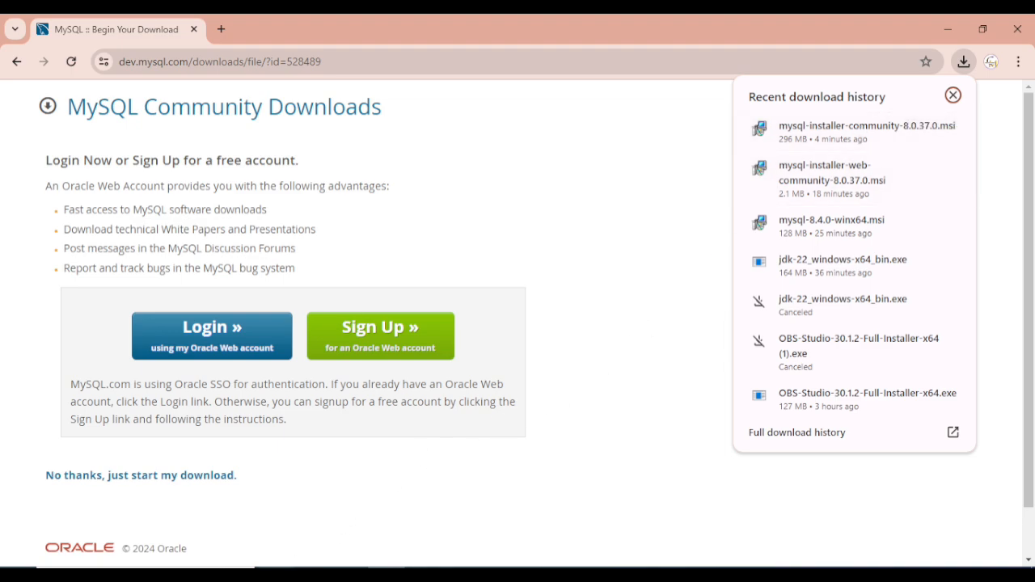
left_click(277, 575)
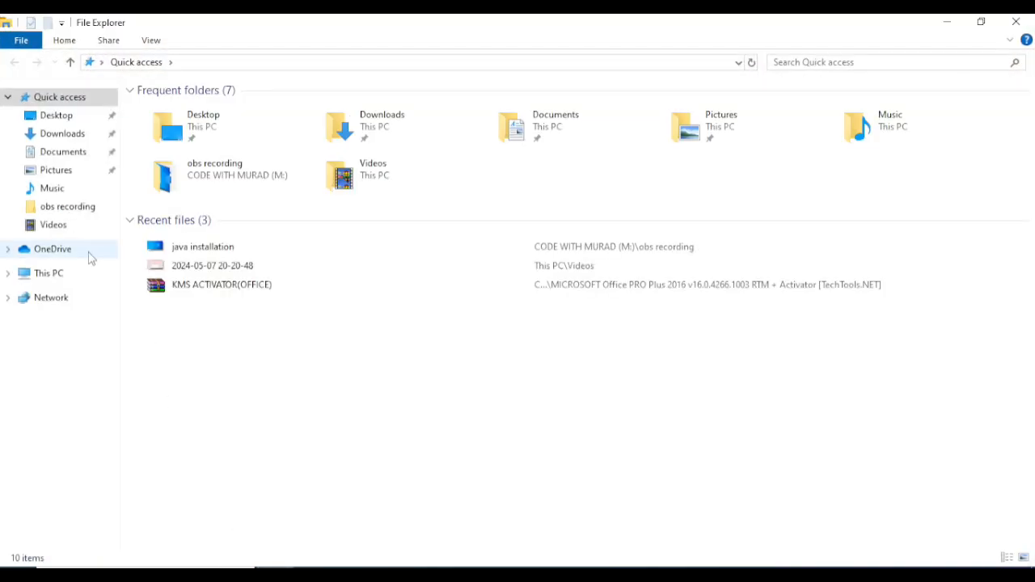
Launch mysql-installer-community-8.0.37.0 from the Downloads folder
left_click(70, 135)
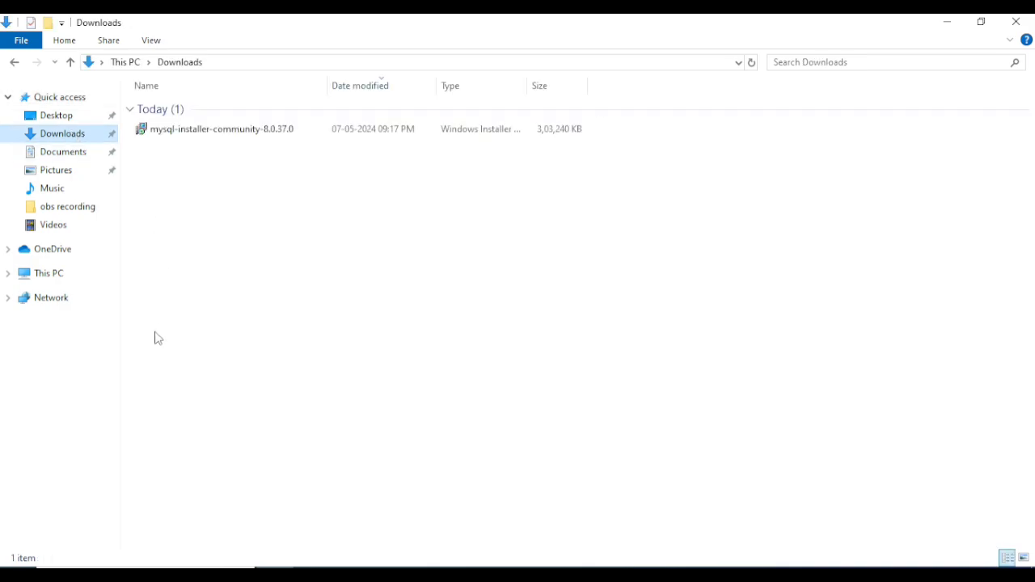
double_click(240, 133)
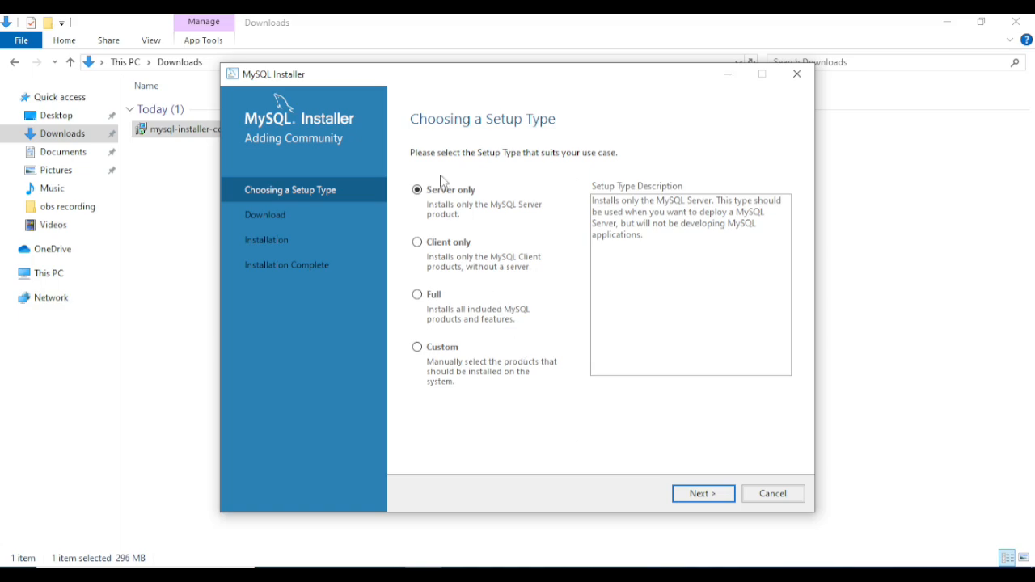
Choose the Custom setup type and advance to the Select Products page
left_click_drag(497, 83, 494, 79)
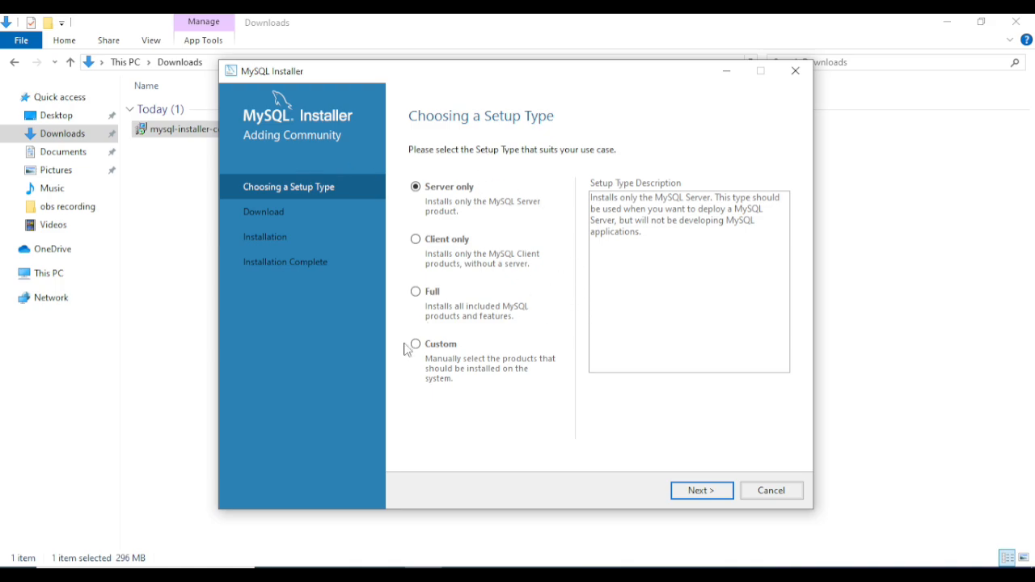
left_click(417, 345)
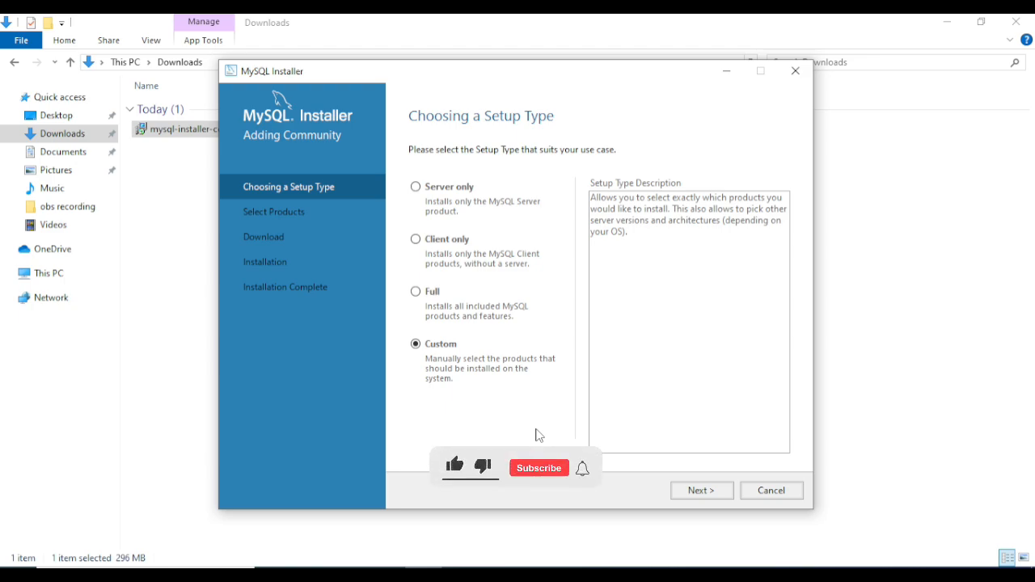
left_click(698, 495)
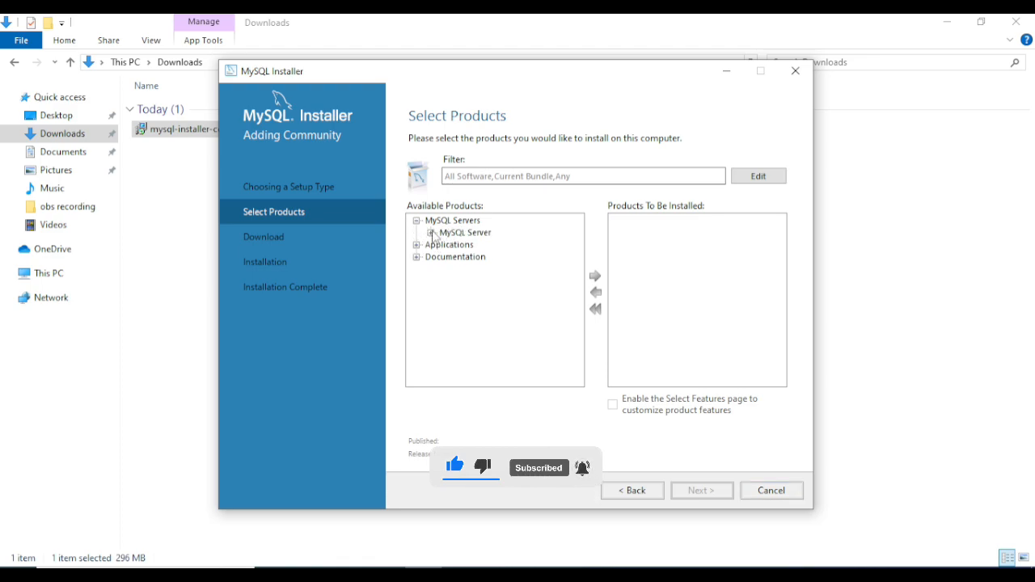
Add MySQL Server 8.0.37 - X64 to the products to install
left_click(431, 232)
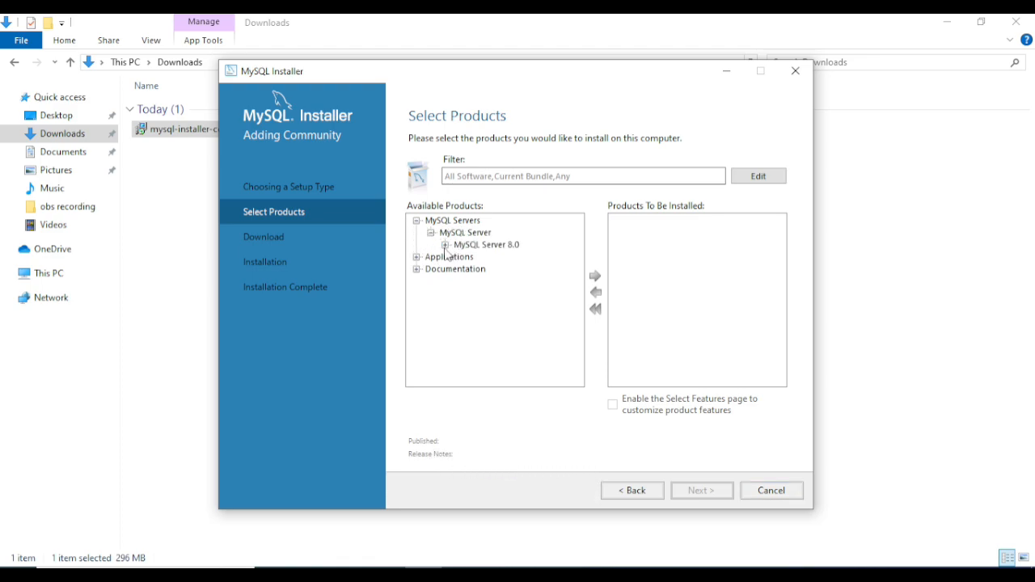
left_click(445, 245)
left_click(515, 257)
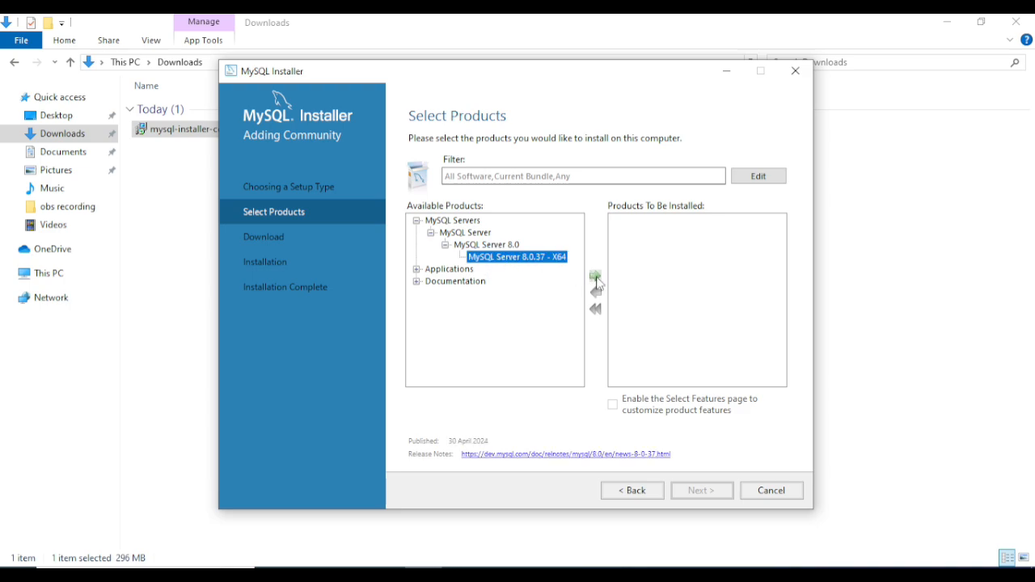
left_click(596, 279)
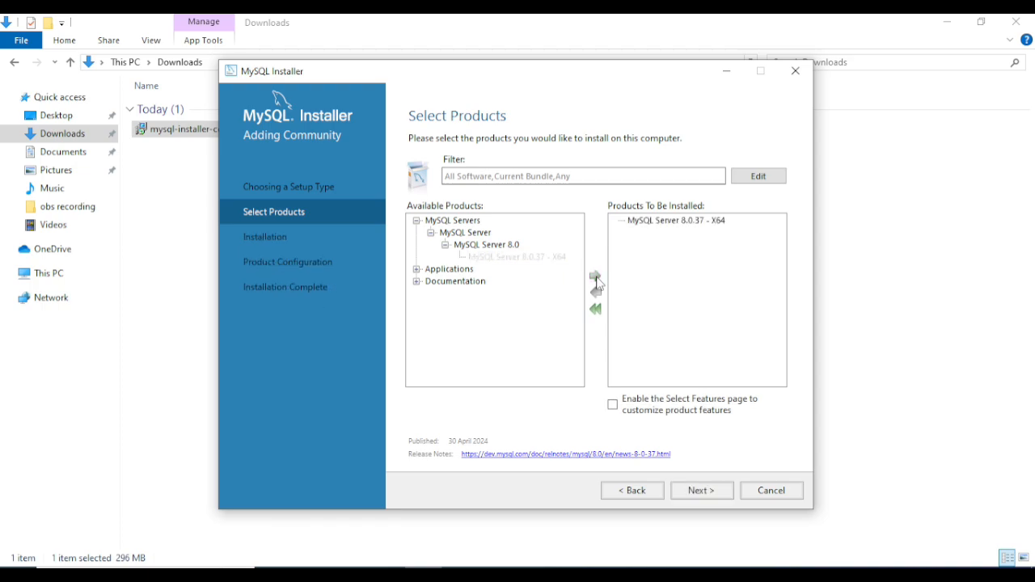
Add MySQL Workbench 8.0.36 - X64 to the install list and continue to Installation
left_click(417, 269)
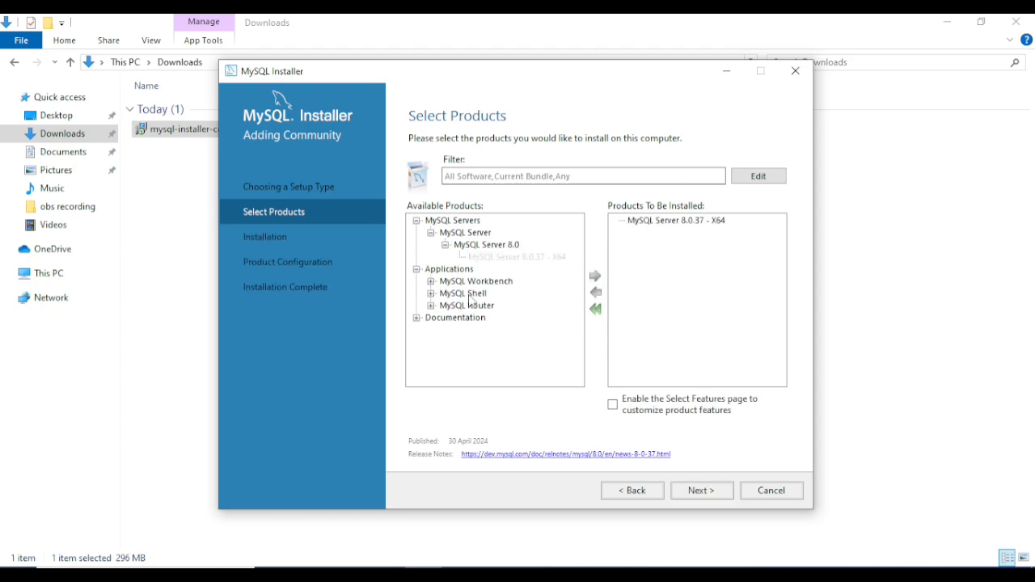
left_click(431, 281)
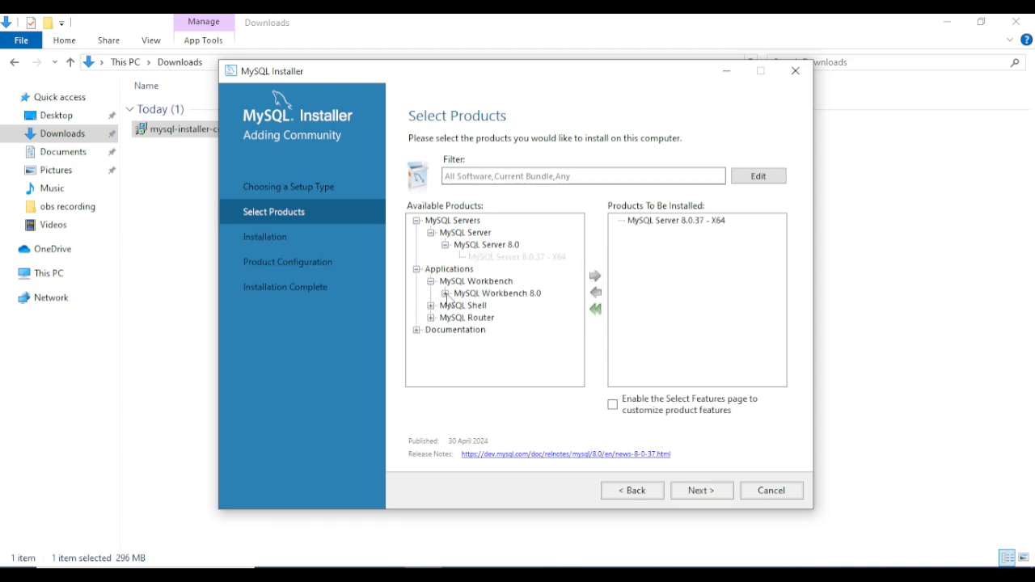
left_click(445, 294)
left_click(511, 308)
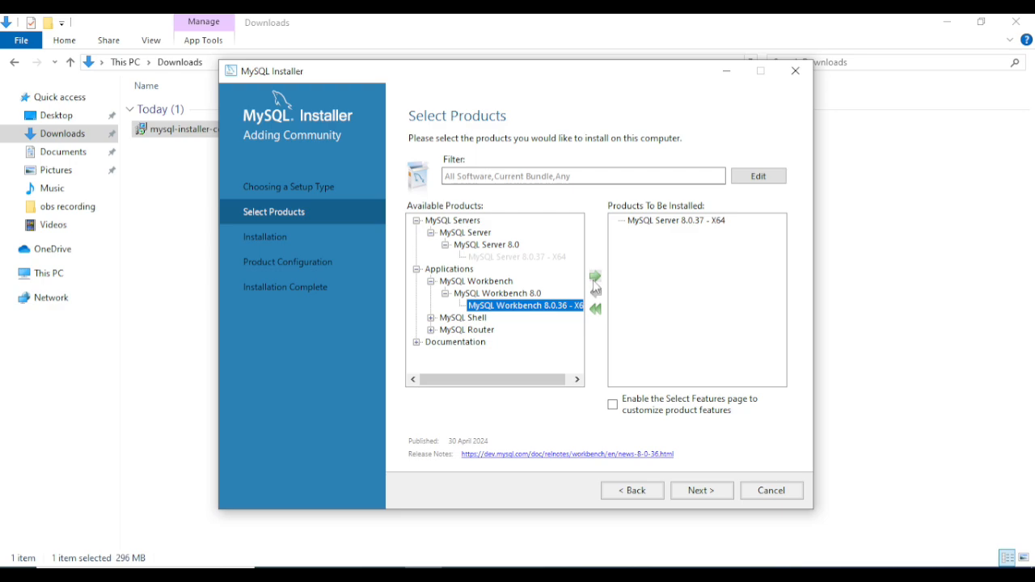
left_click(595, 277)
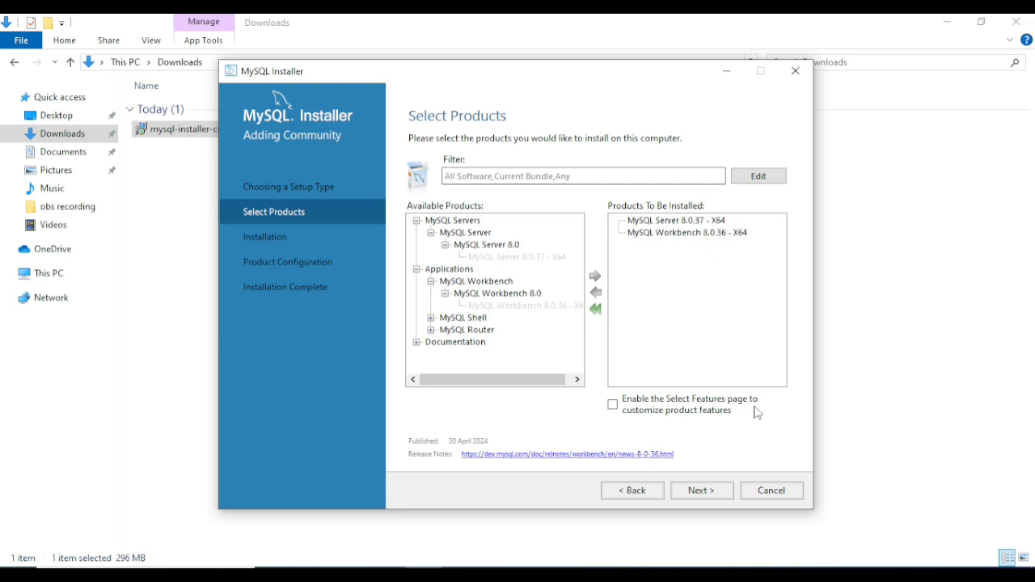
left_click(702, 490)
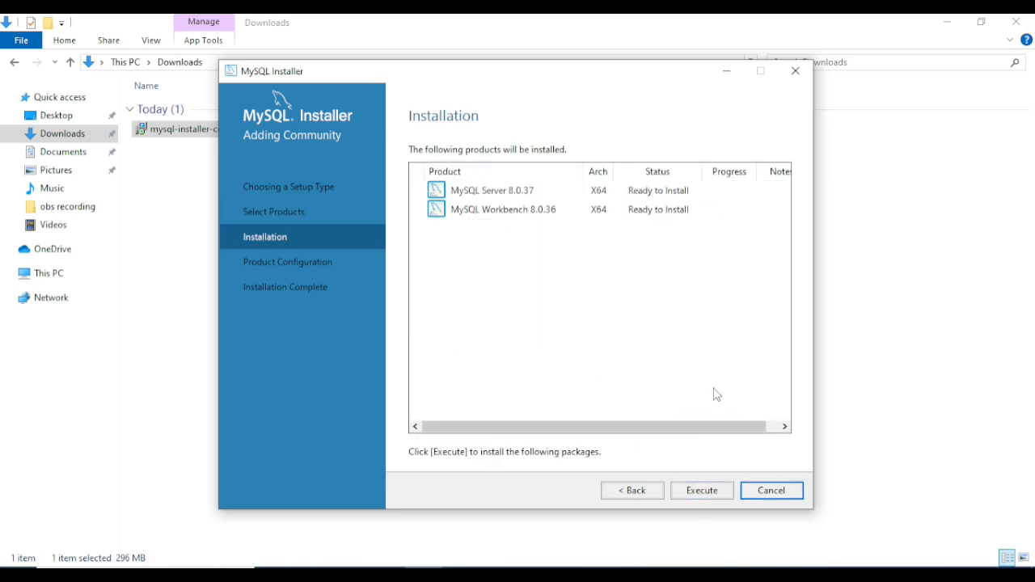
Execute the installation of MySQL Server 8.0.37 and MySQL Workbench 8.0.36
left_click(714, 496)
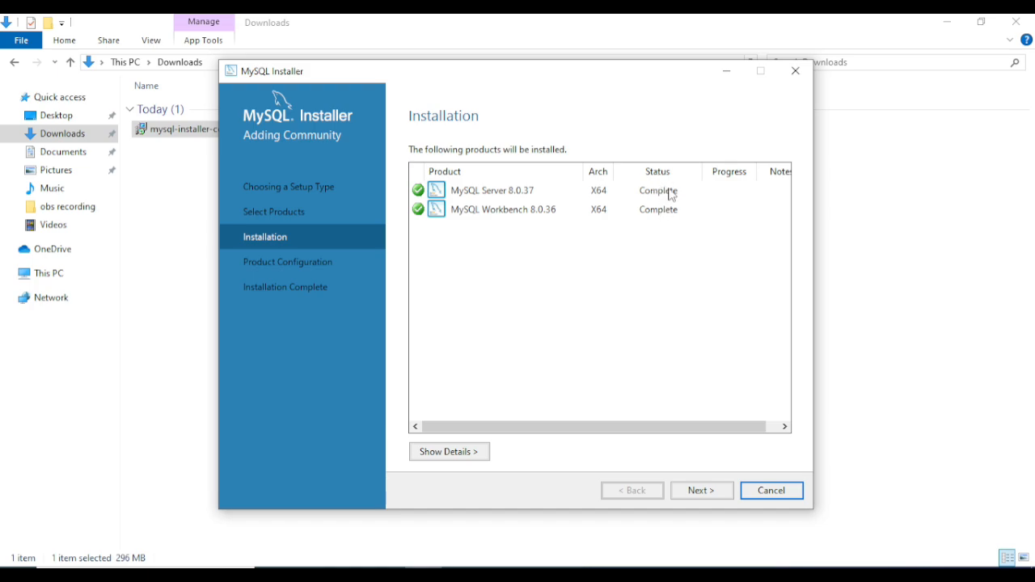
Accept the default Type and Networking (port 3306) and authentication settings for MySQL Server
left_click(700, 491)
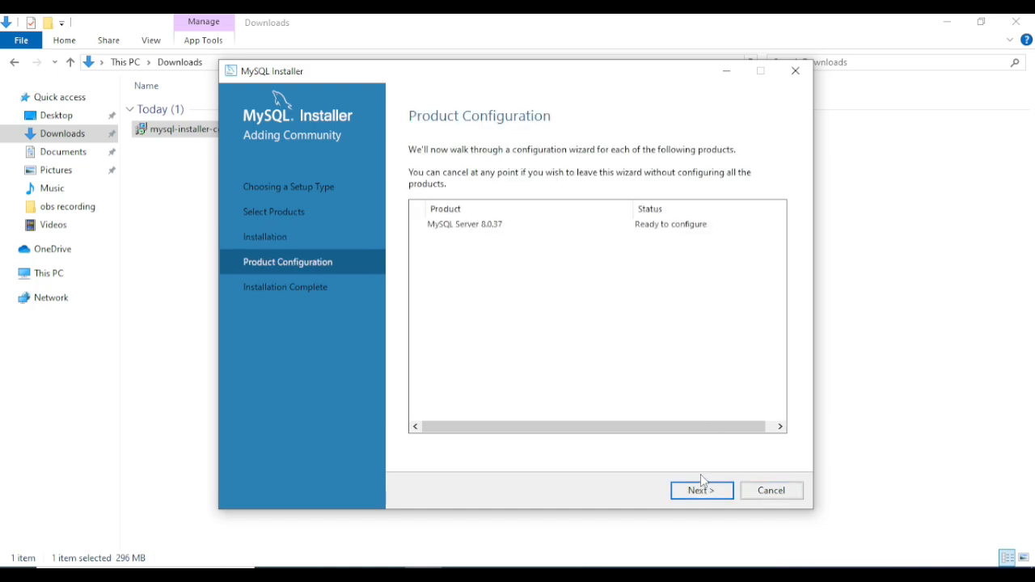
left_click(693, 493)
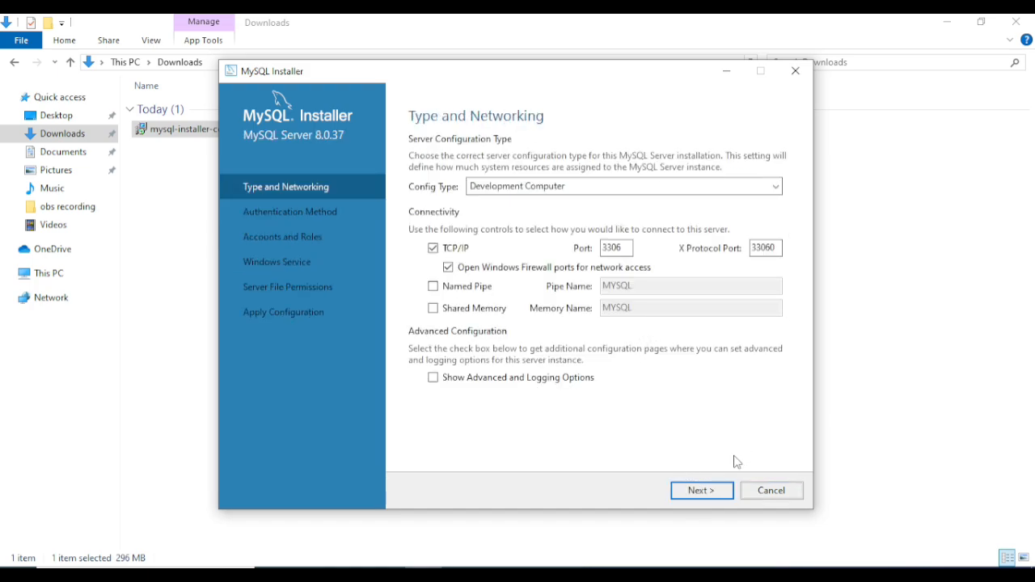
left_click(708, 492)
left_click(699, 492)
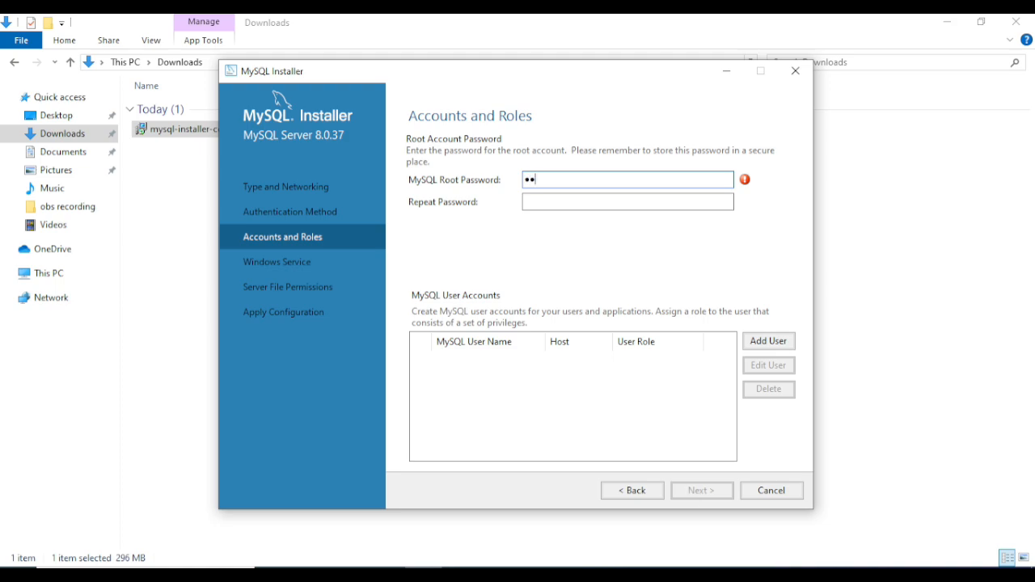
Enter and confirm the root password, keeping the default MySQL80 service and file permissions
left_click(571, 205)
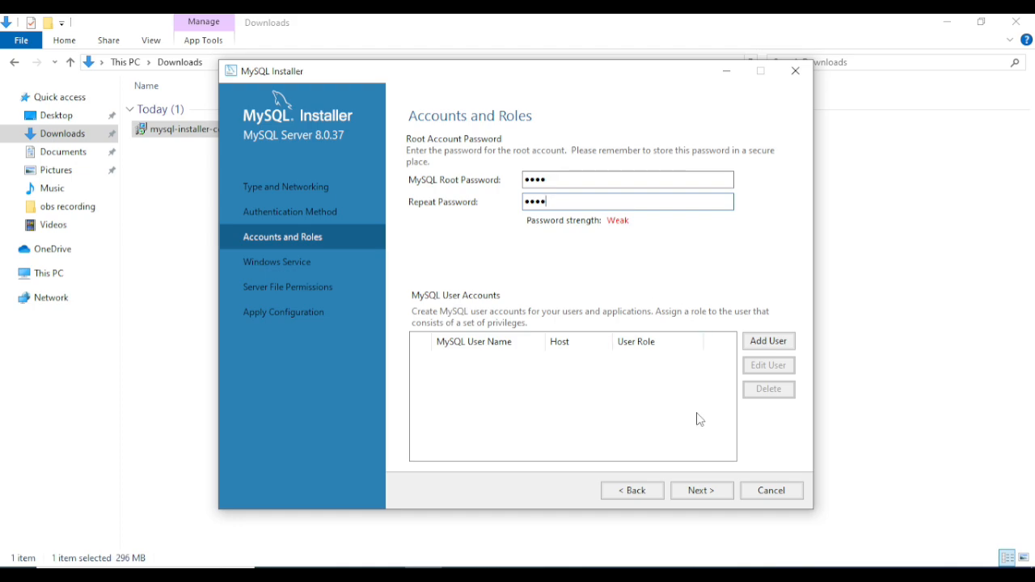
left_click(719, 493)
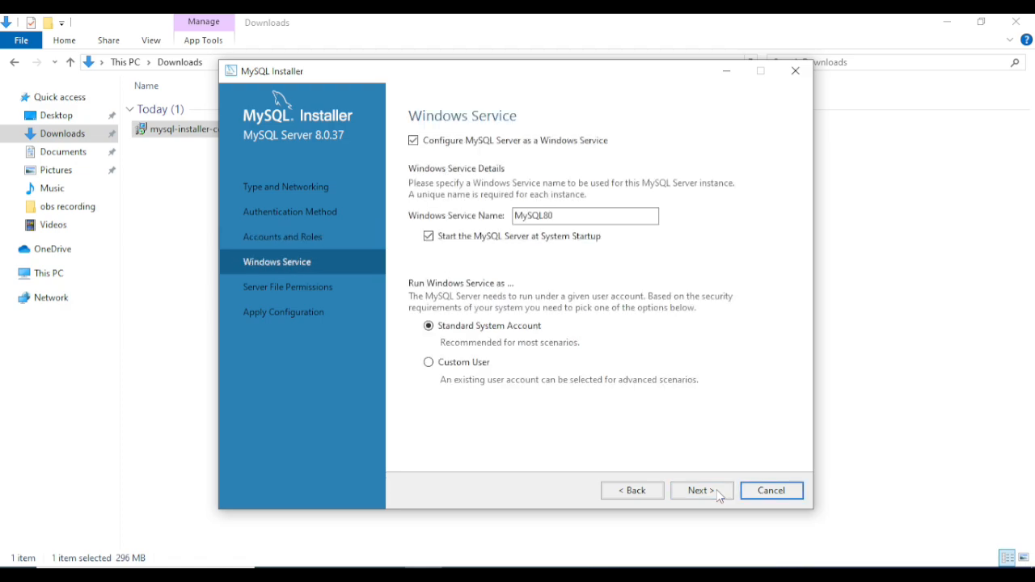
left_click(700, 490)
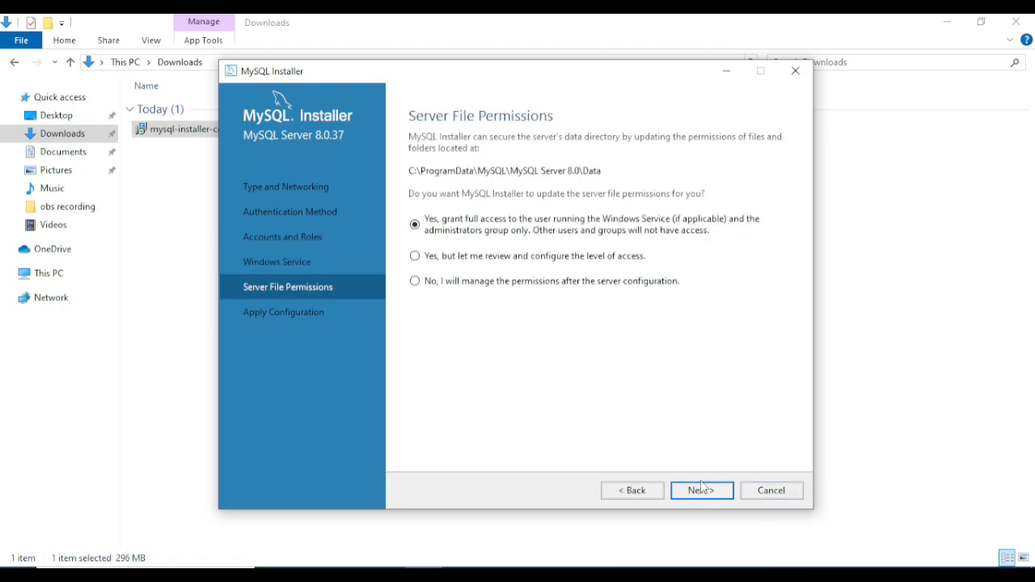
left_click(701, 488)
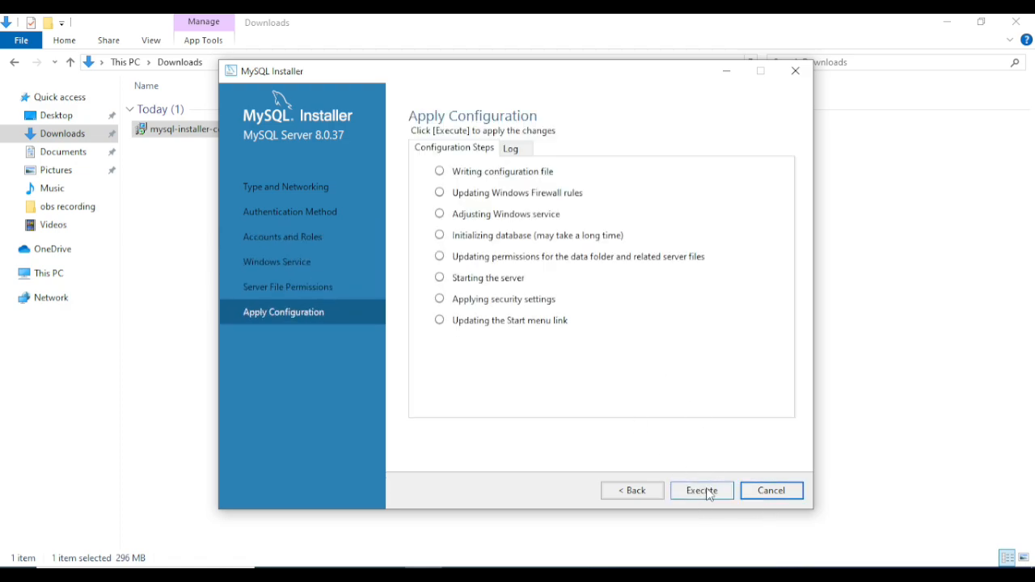
Apply the MySQL Server 8.0.37 configuration and finish the installer
left_click(708, 493)
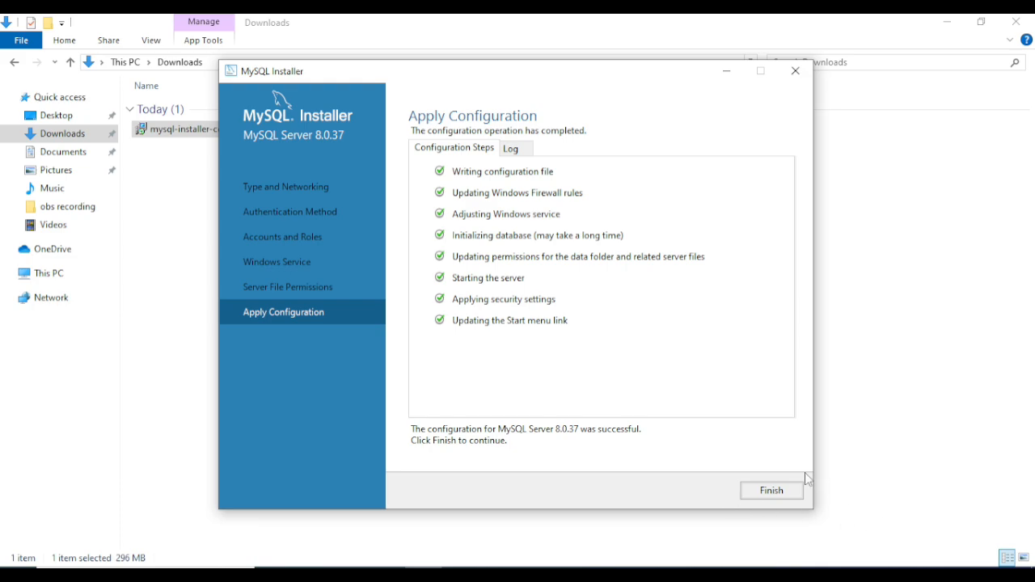
left_click(788, 490)
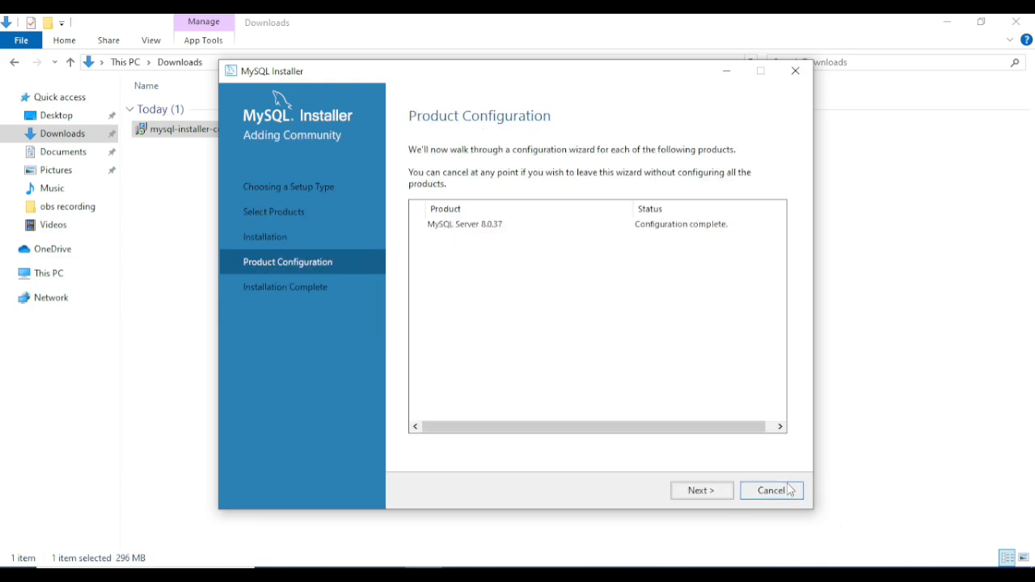
left_click(718, 493)
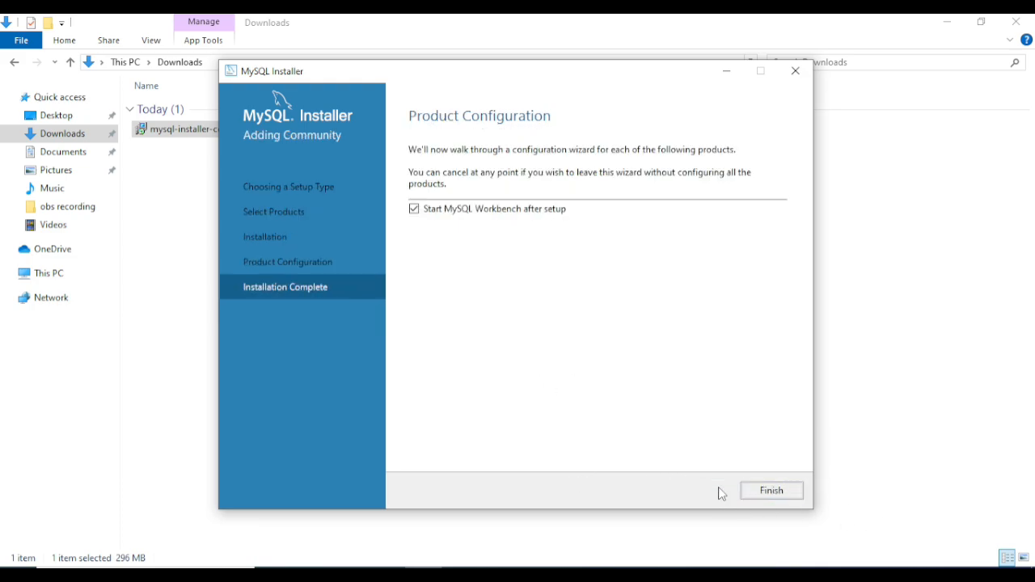
left_click(772, 491)
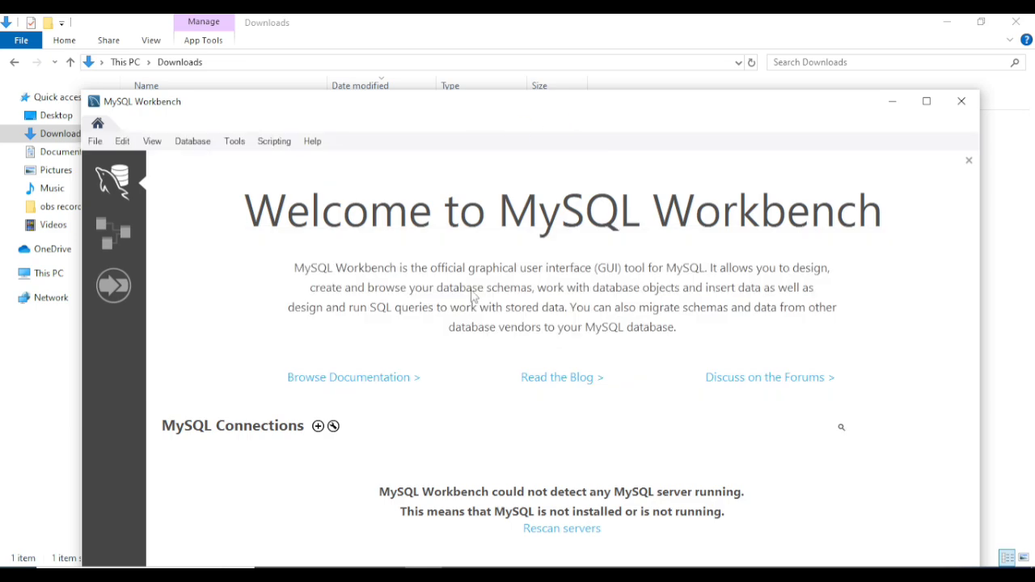
Maximize Workbench and connect to Local instance MySQL80 as root, saving the password in the vault
left_click_drag(564, 112, 550, 86)
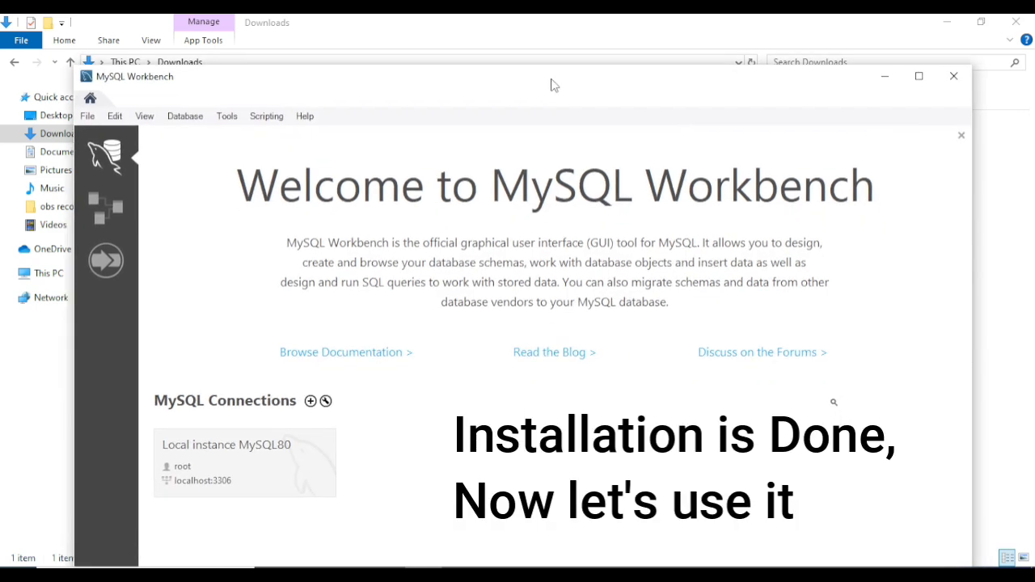
double_click(549, 86)
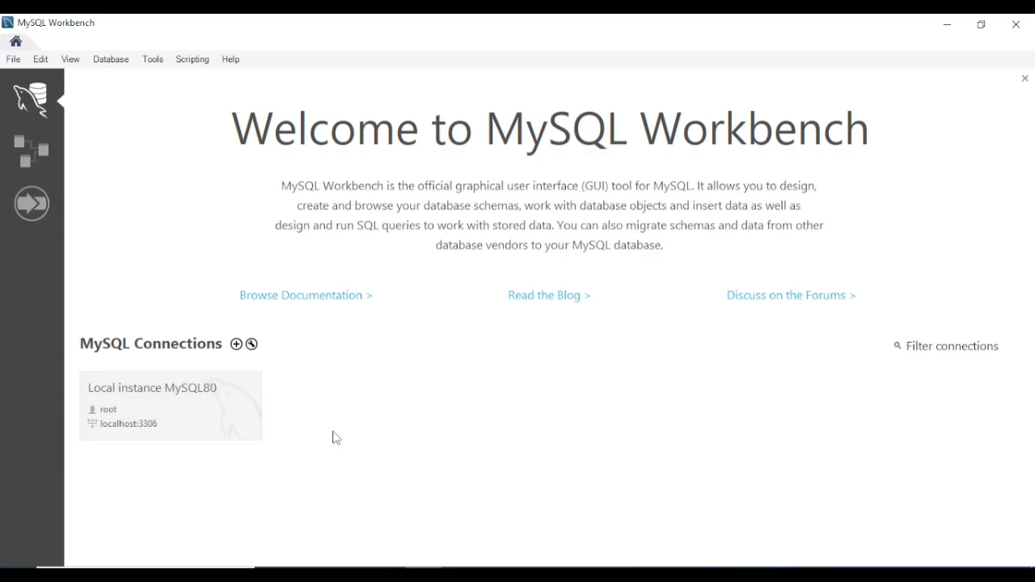
left_click(159, 416)
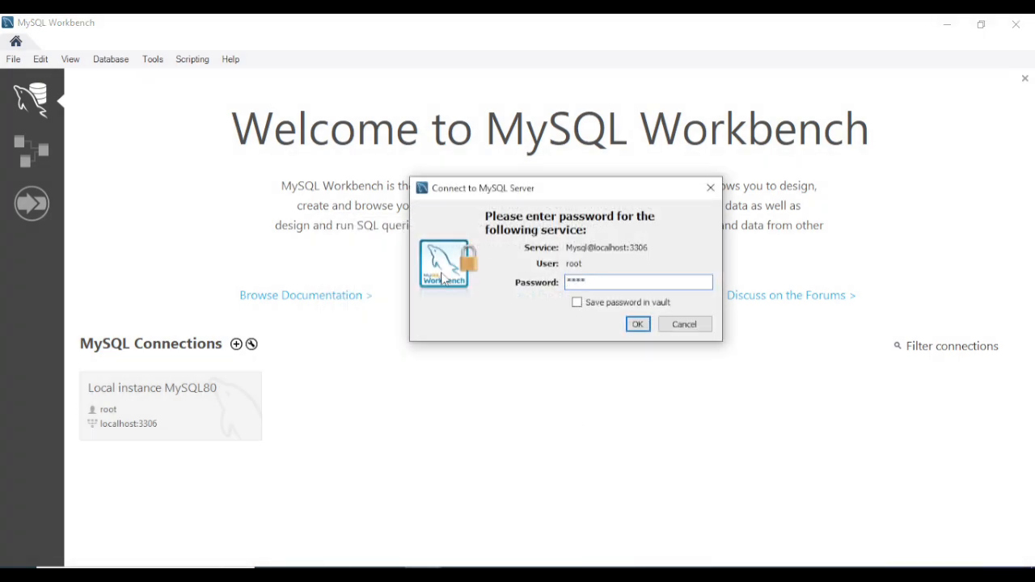
left_click(577, 302)
left_click(639, 327)
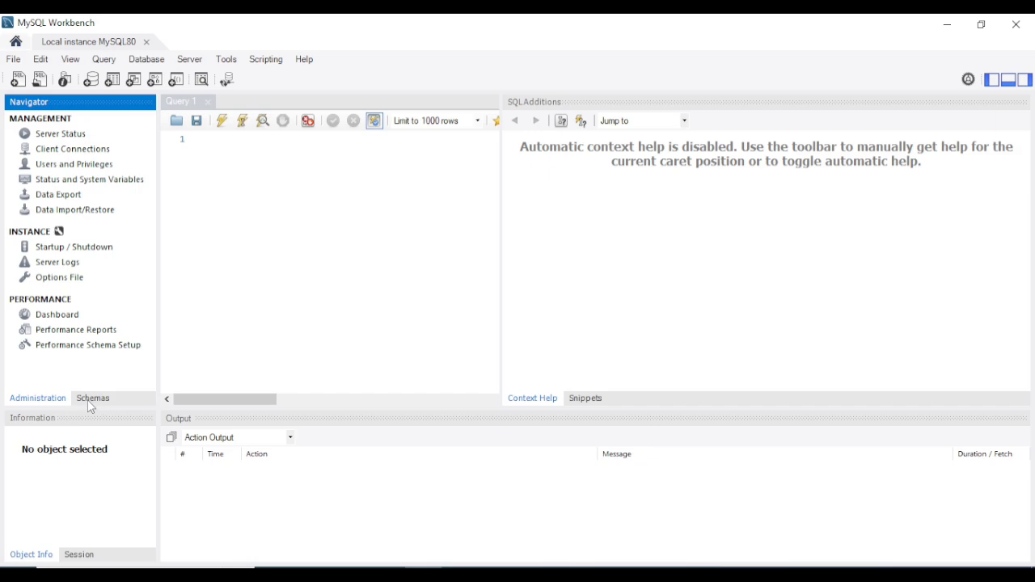
Show the Schemas list in the Navigator and widen the Query 1 editor pane
left_click(93, 398)
left_click(259, 159)
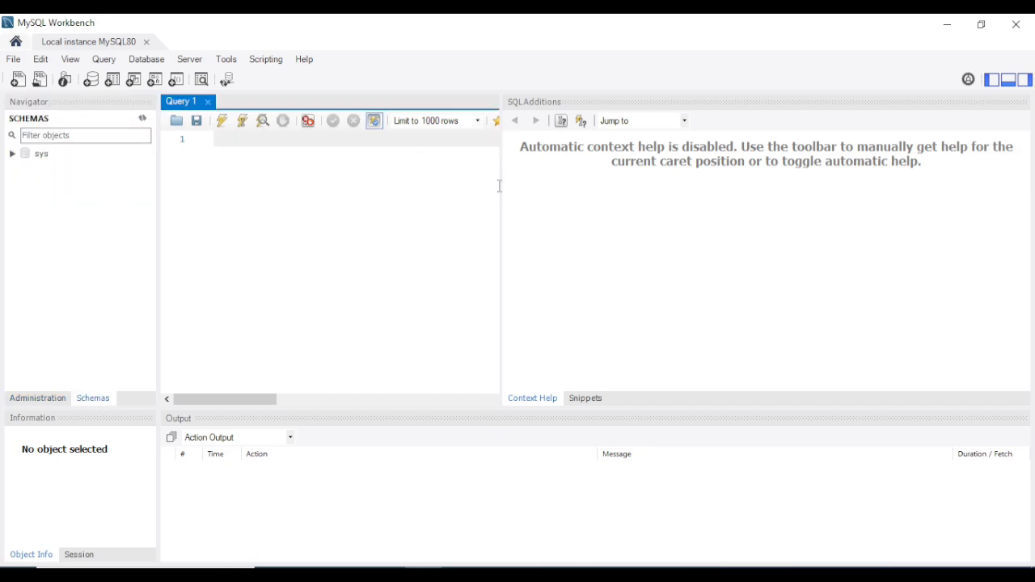
left_click_drag(500, 185, 595, 184)
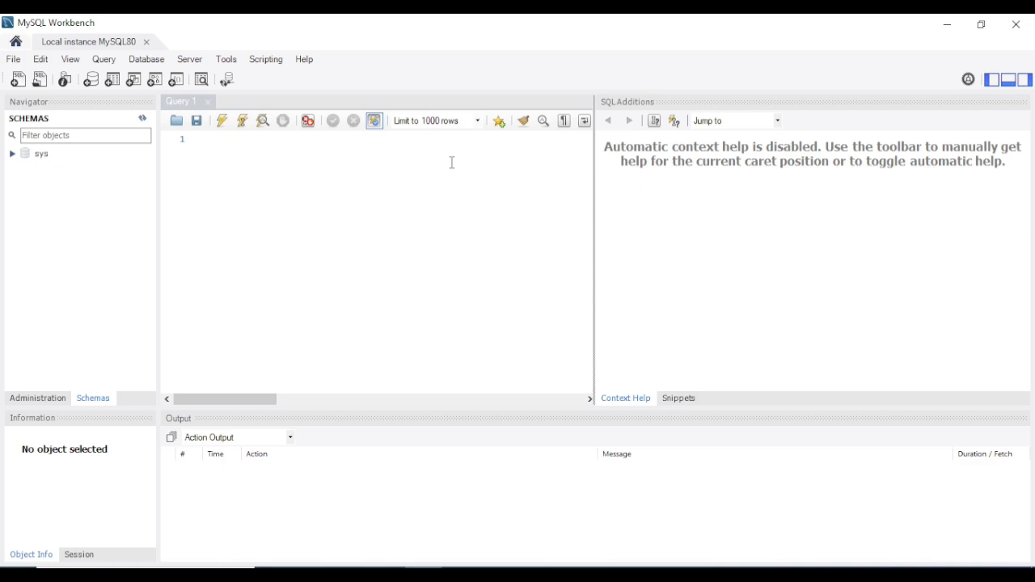
left_click(250, 146)
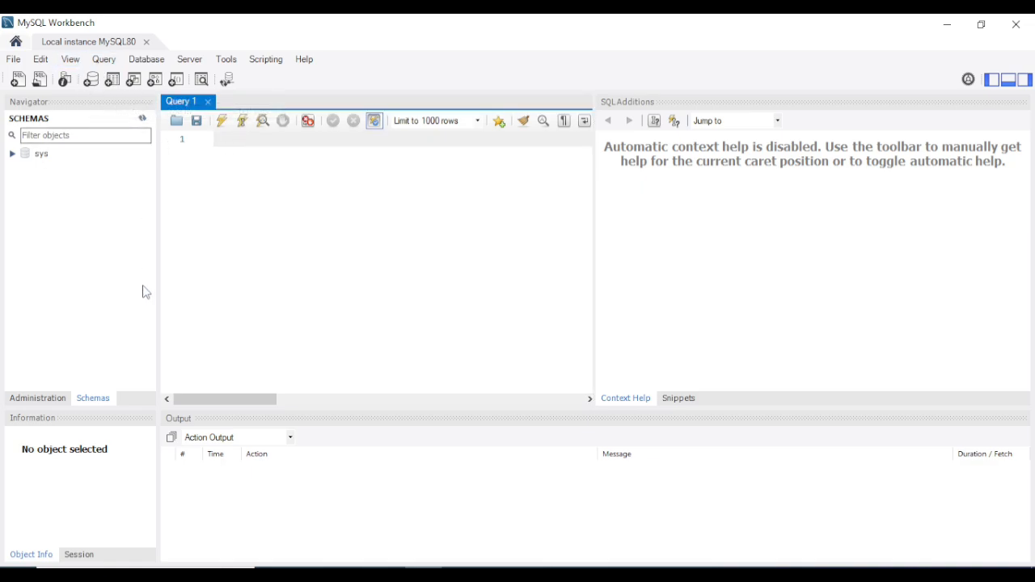
Create a new schema named youtube_demo_db and apply its generated script
left_click(91, 80)
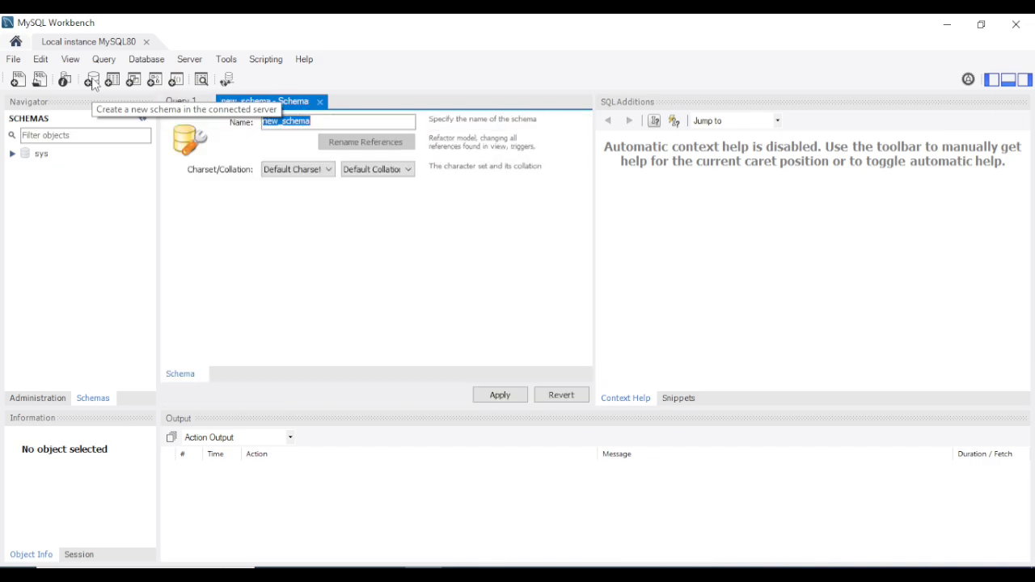
left_click(308, 122)
key("ctrl+a")
key("BackSpace")
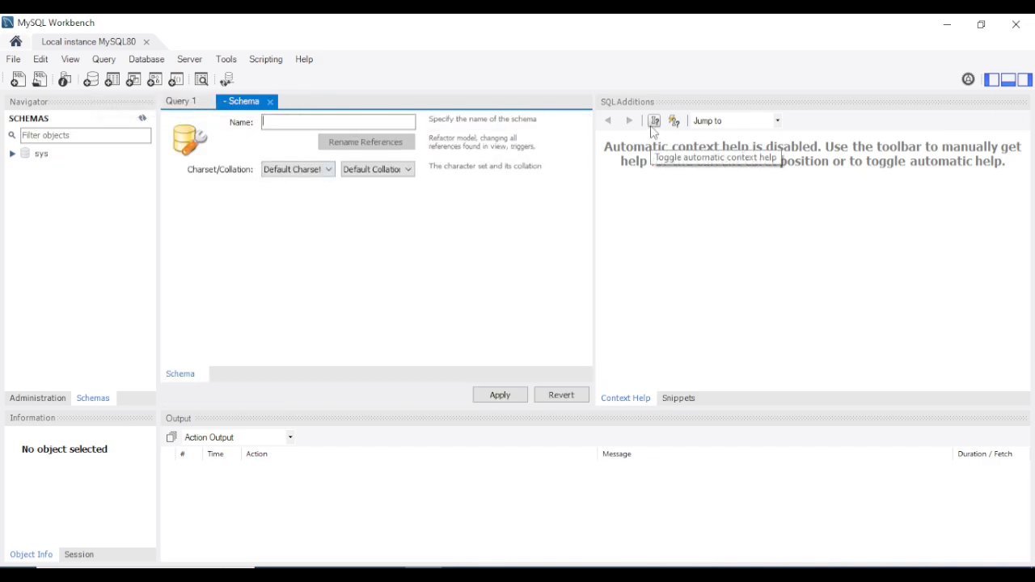
type("youtube")
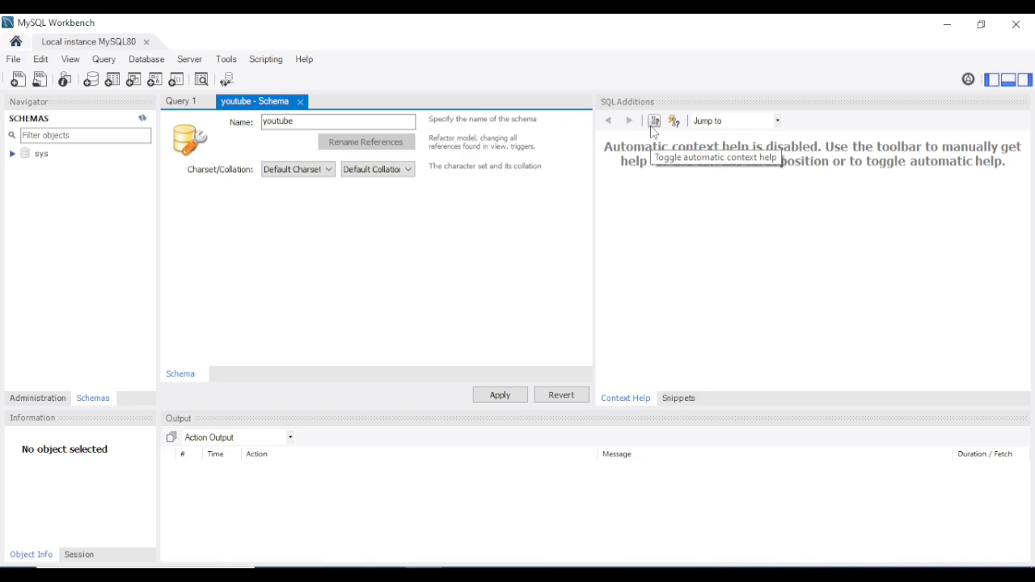
type("_demo_d")
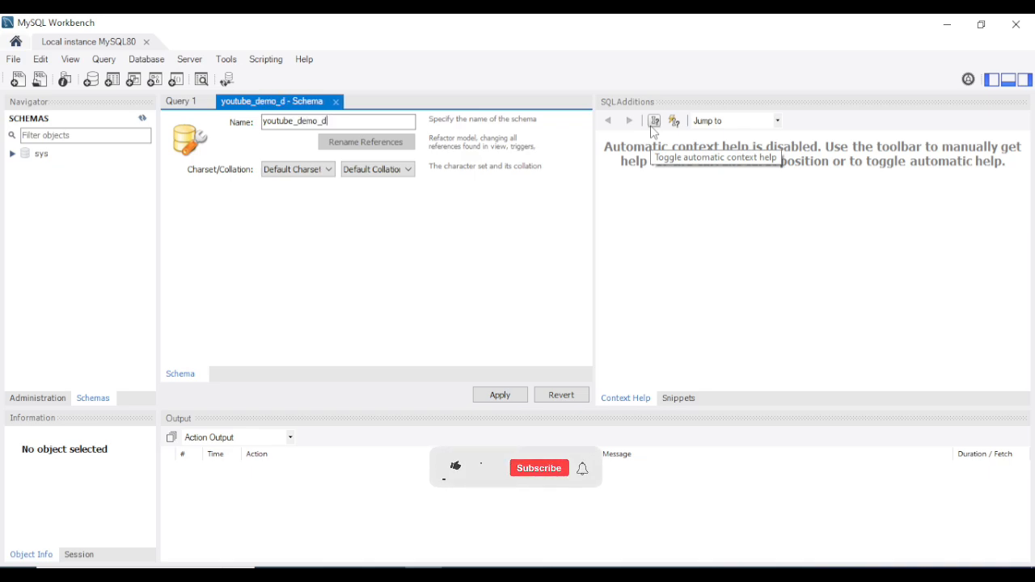
type("b")
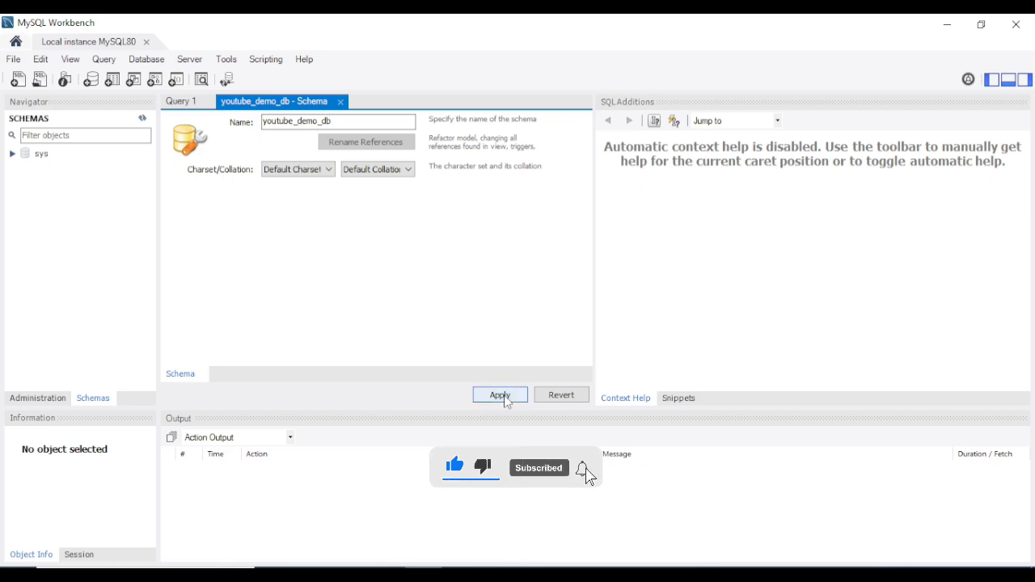
left_click(501, 396)
left_click(719, 492)
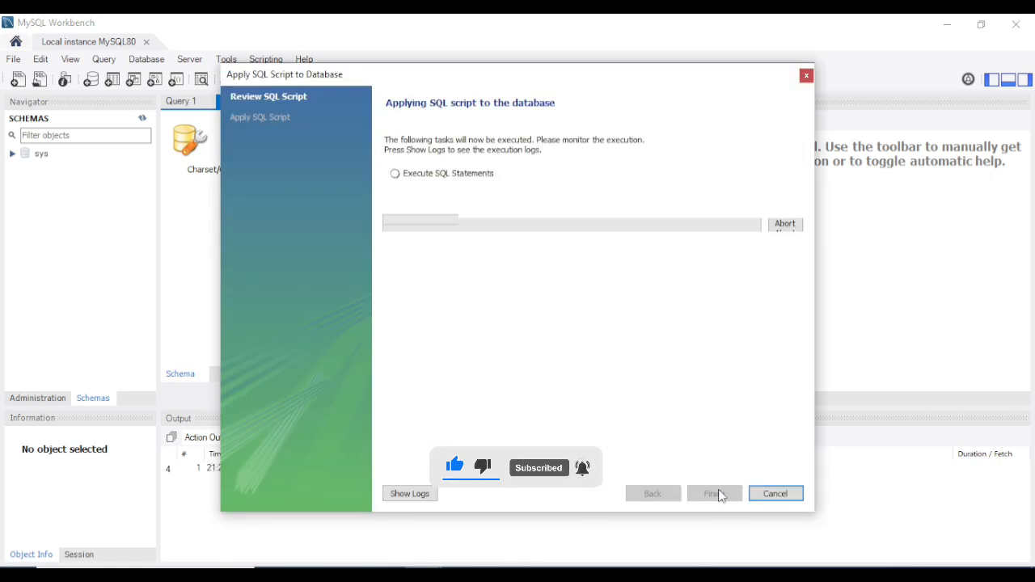
left_click(716, 494)
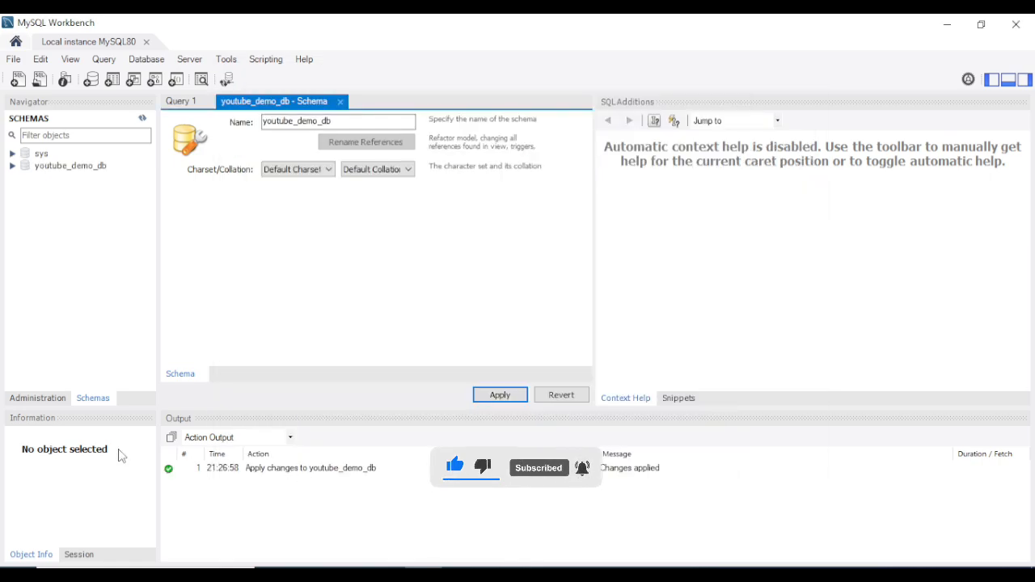
Expand youtube_demo_db in the Navigator and select its Tables group
left_click(55, 167)
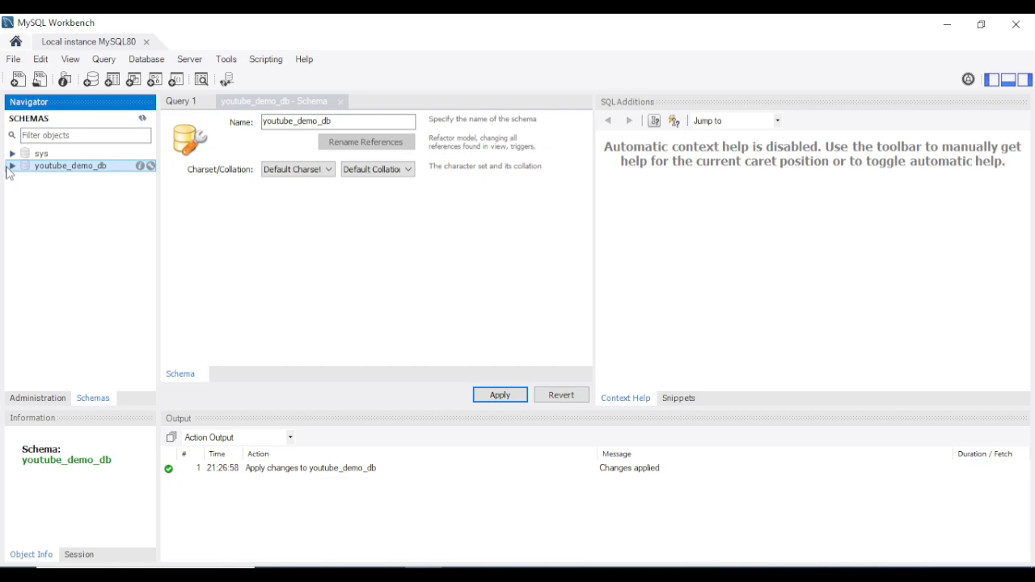
left_click(12, 165)
left_click(65, 178)
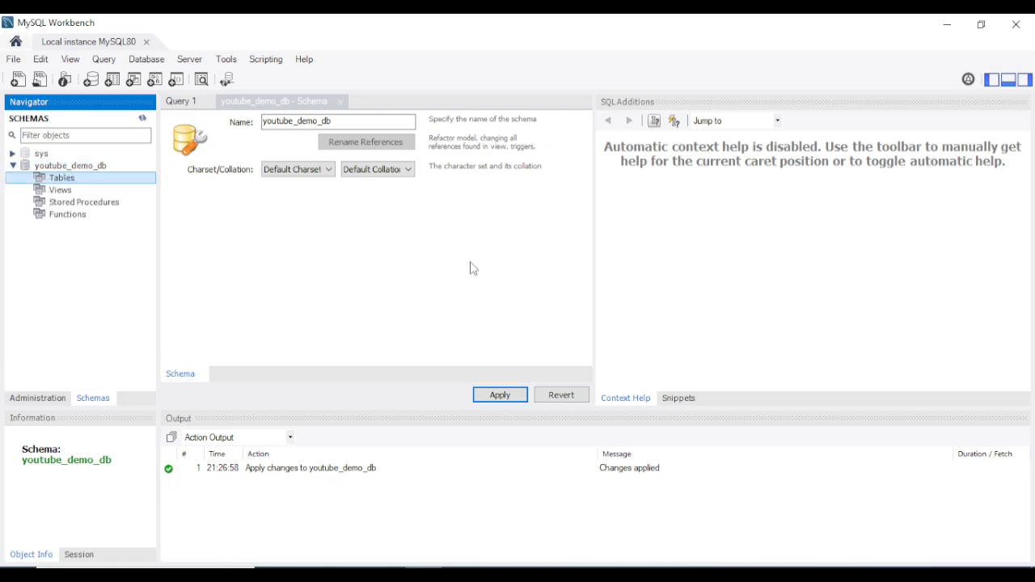
In File Explorer, browse to C:\Program Files\MySQL\MySQL Server 8.0\bin
left_click(274, 575)
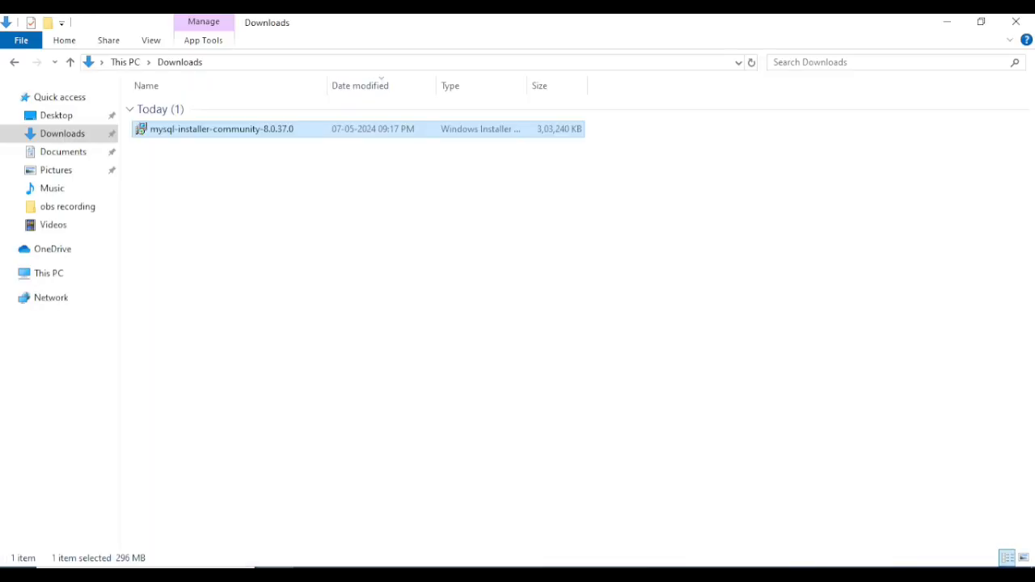
left_click(49, 273)
left_click(218, 215)
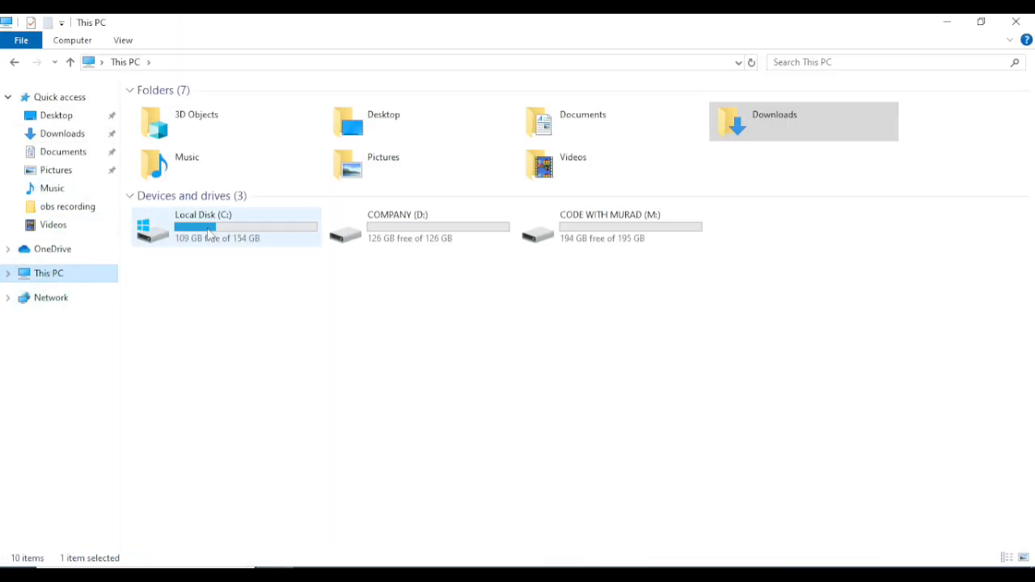
double_click(218, 215)
double_click(234, 141)
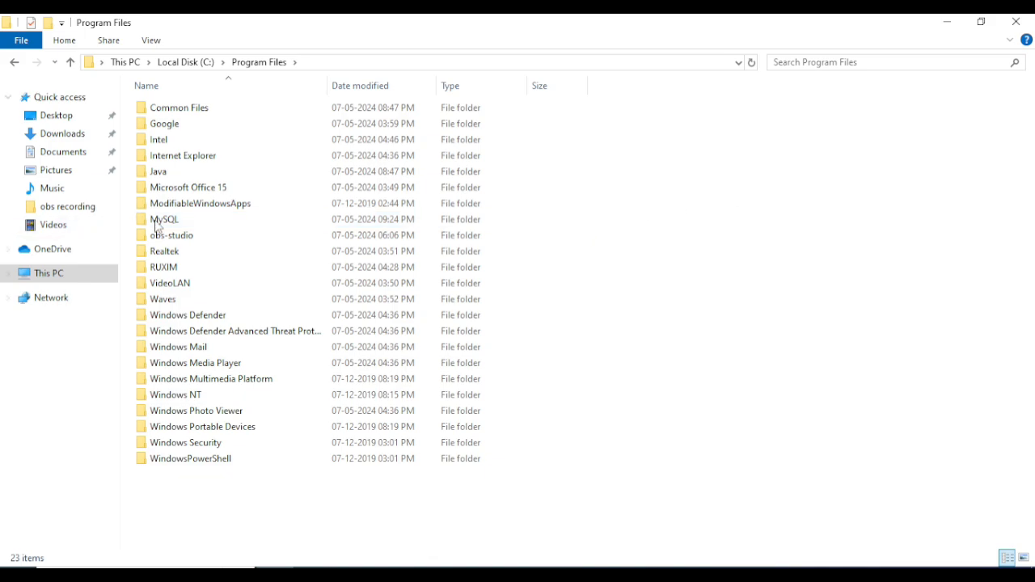
double_click(196, 224)
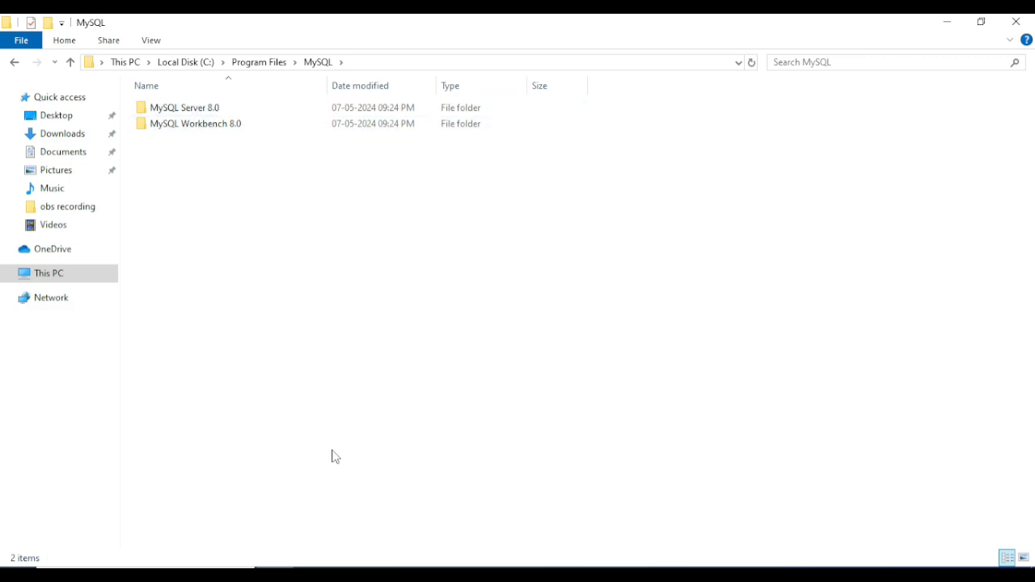
double_click(205, 111)
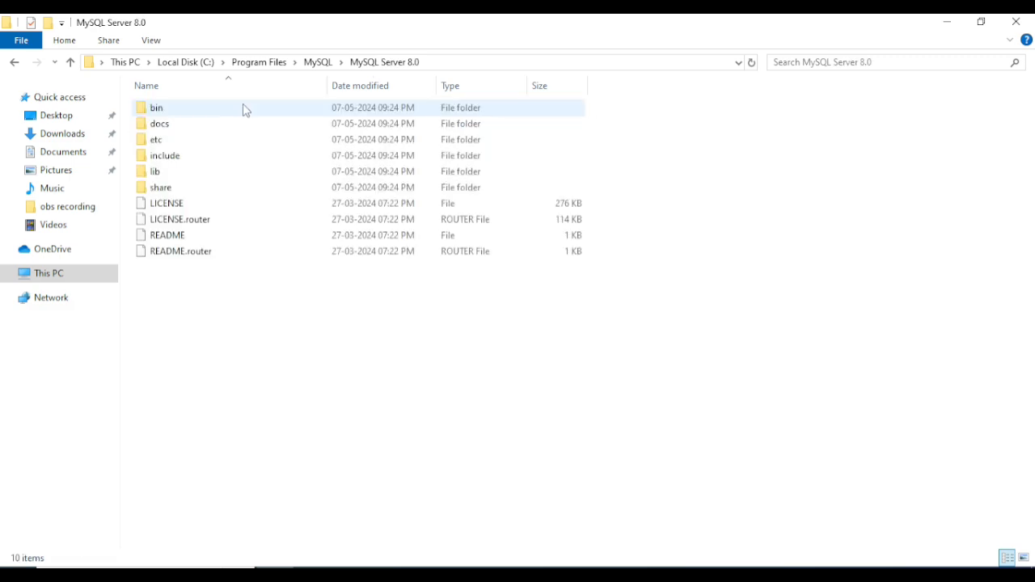
double_click(180, 108)
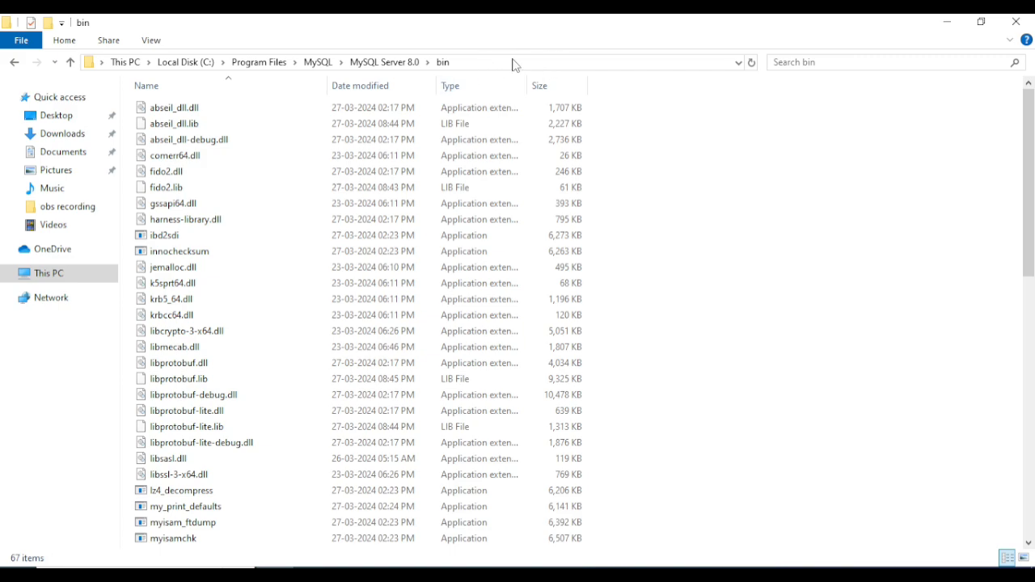
Launch a Command Prompt in the bin folder by entering cmd in the address bar
left_click(510, 63)
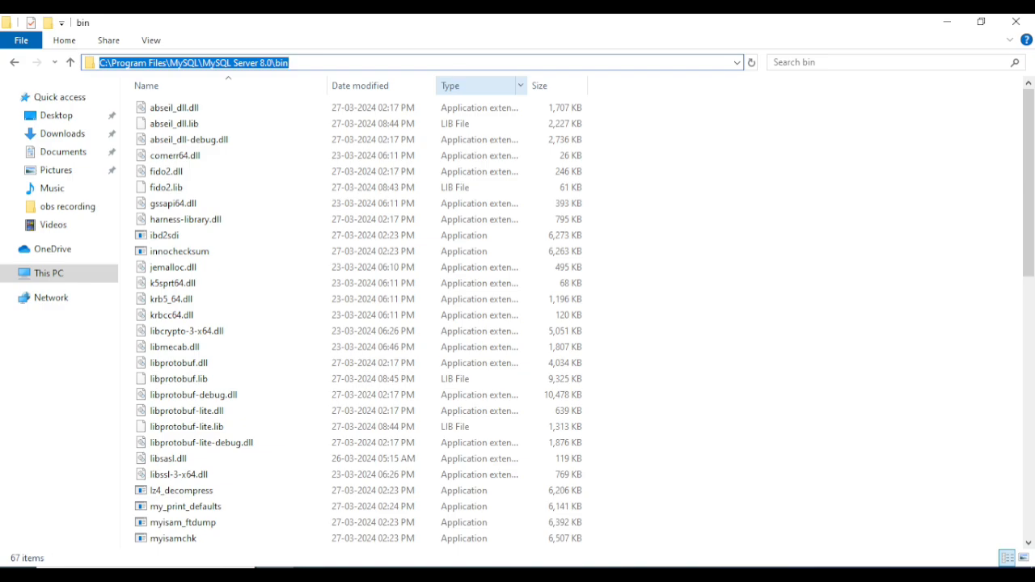
type("cmd")
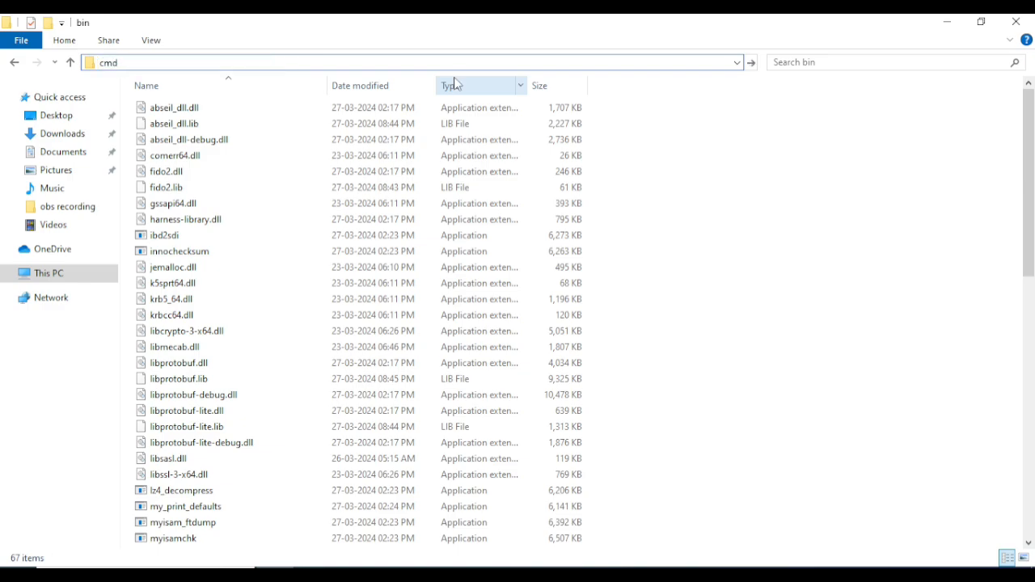
key("Return")
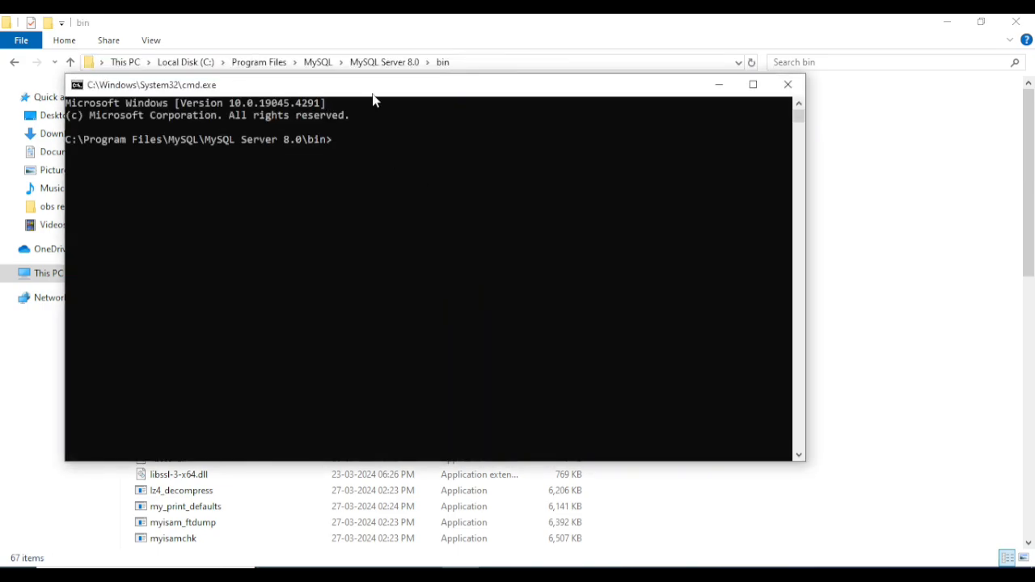
Run mysql -u root -p and attempt to log in, getting access denied twice
left_click_drag(373, 97, 424, 129)
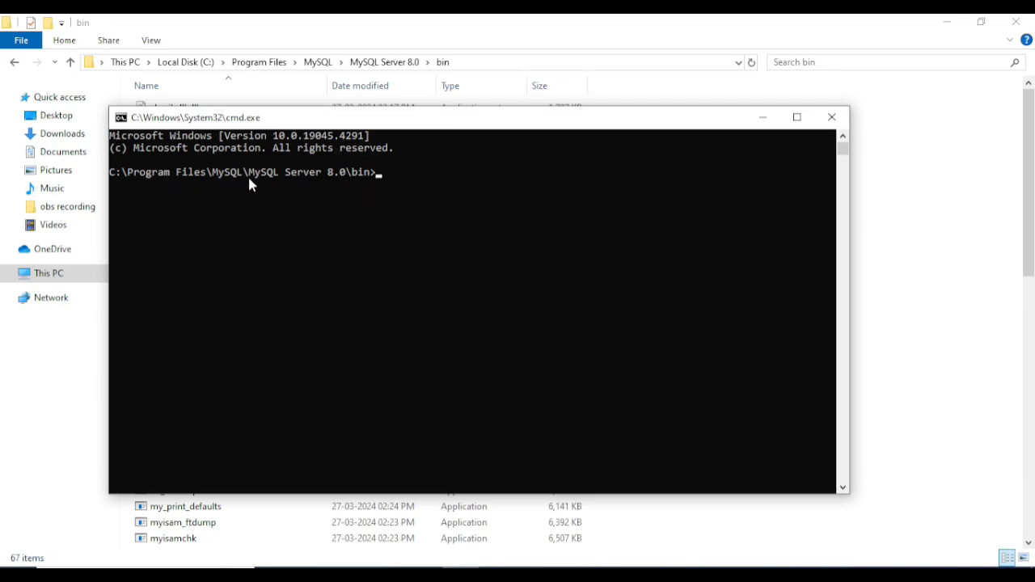
left_click(416, 180)
key("Return")
key("Return")
type("mysql -u")
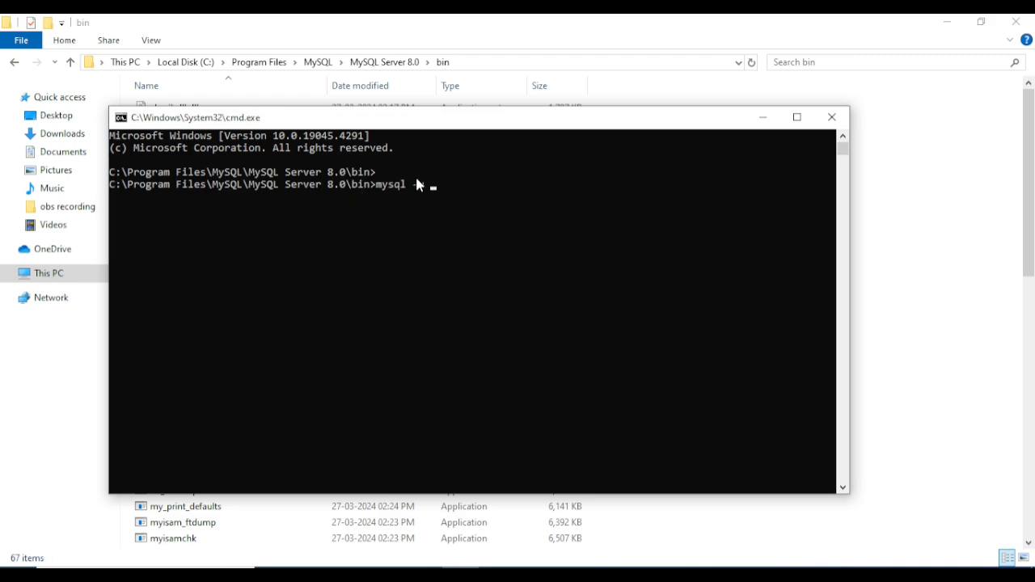
type("root -p")
key("Return")
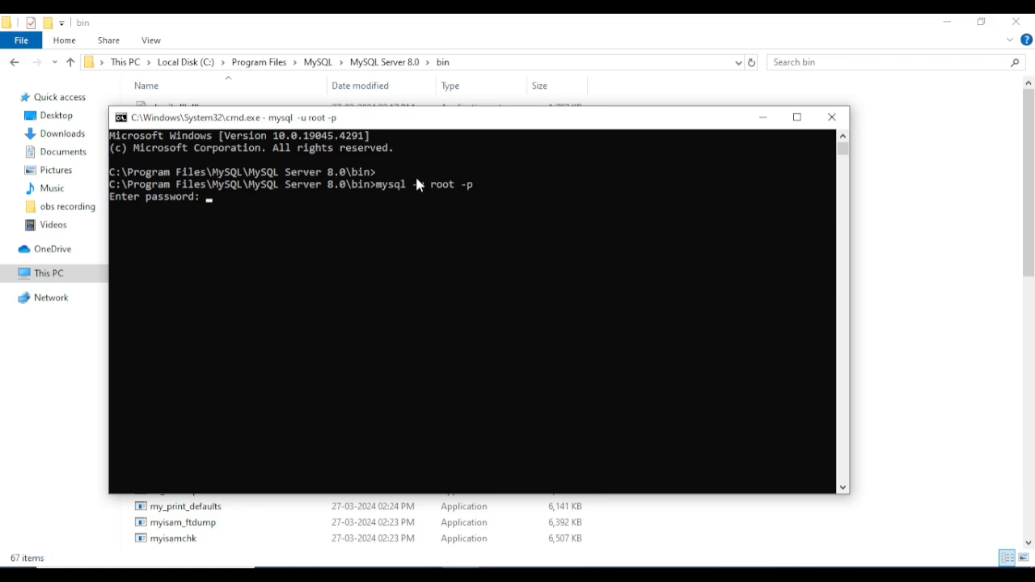
type("****")
key("Return")
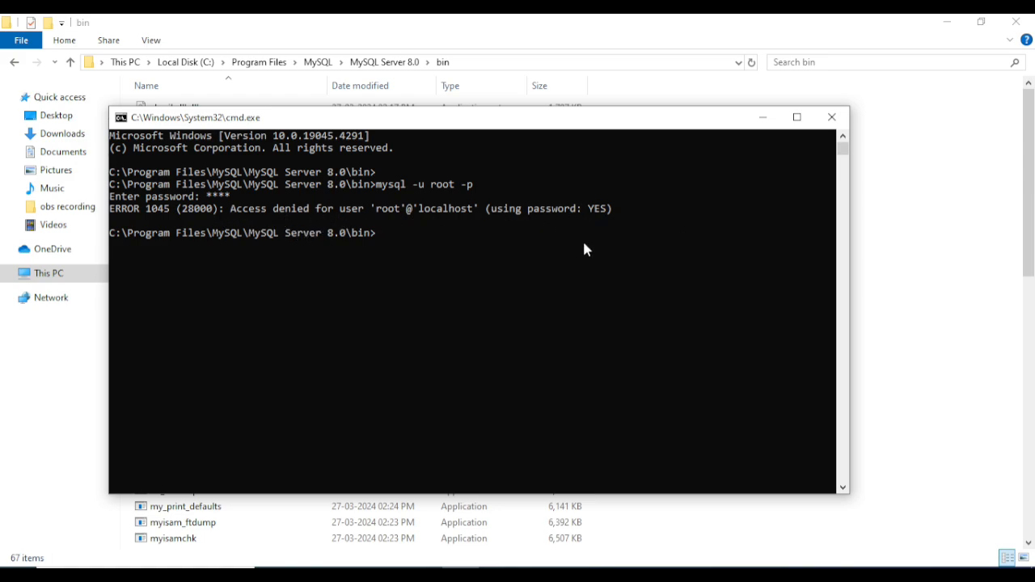
key("Up")
key("Return")
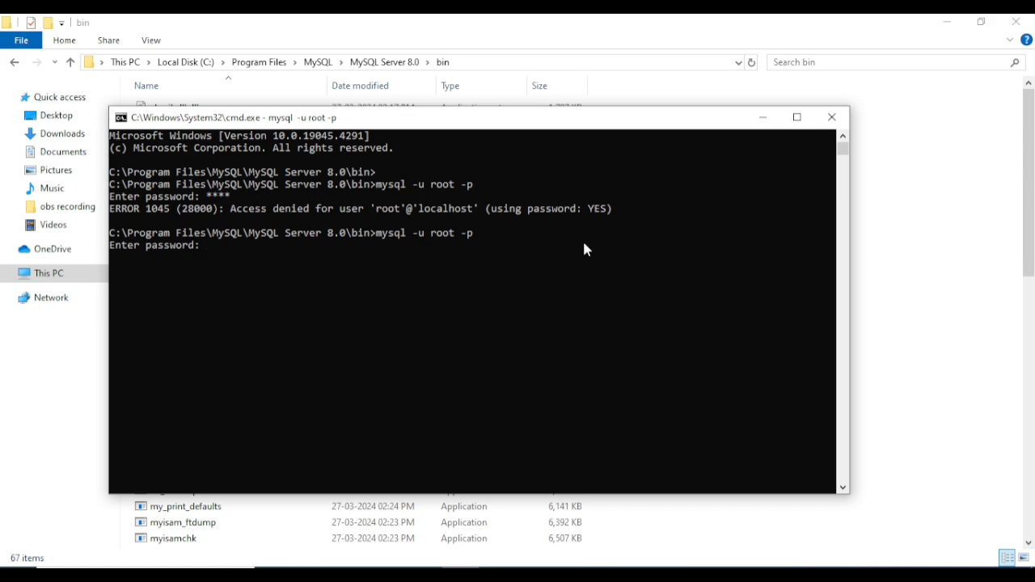
key("Return")
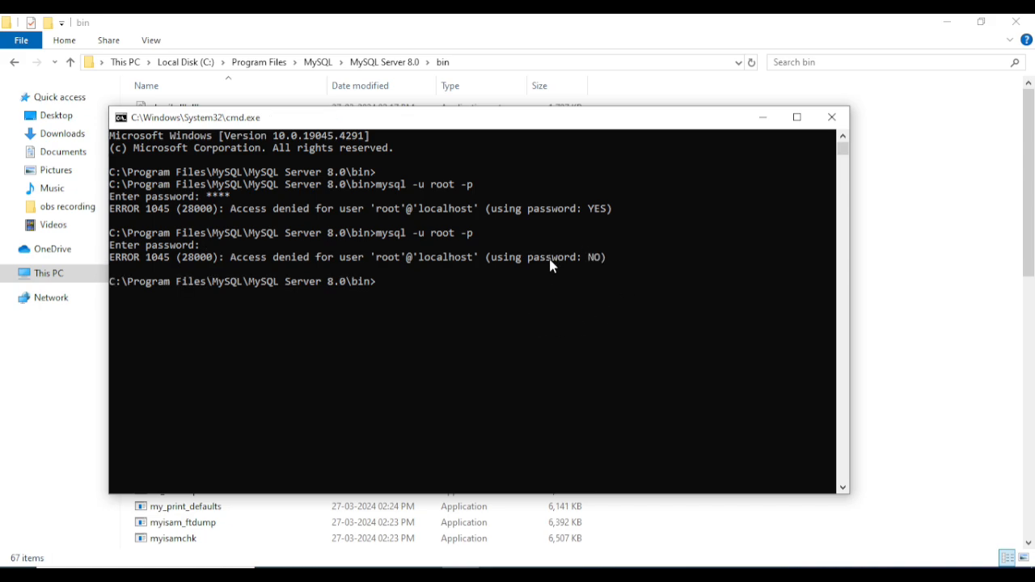
Log in again with the root password to reach the mysql> prompt, then maximize the window
left_click_drag(509, 259, 689, 234)
left_click(687, 229)
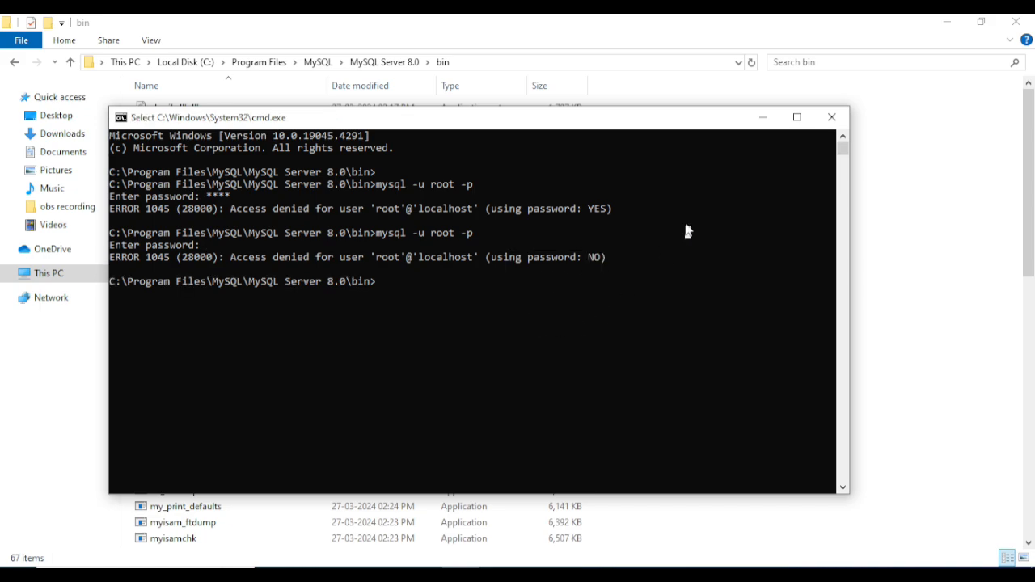
key("Return")
key("Return")
key("Up")
key("Return")
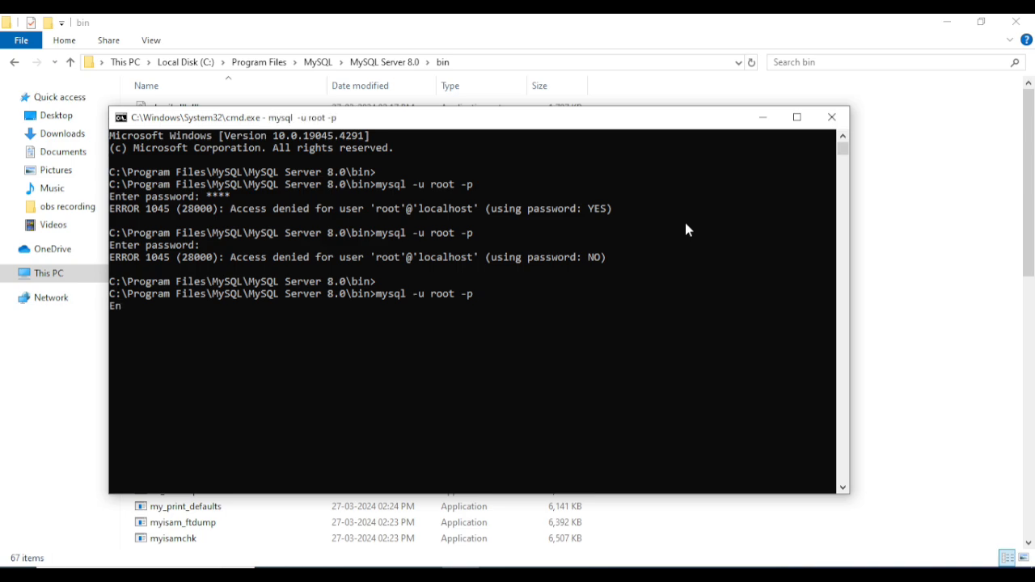
type("****")
key("Return")
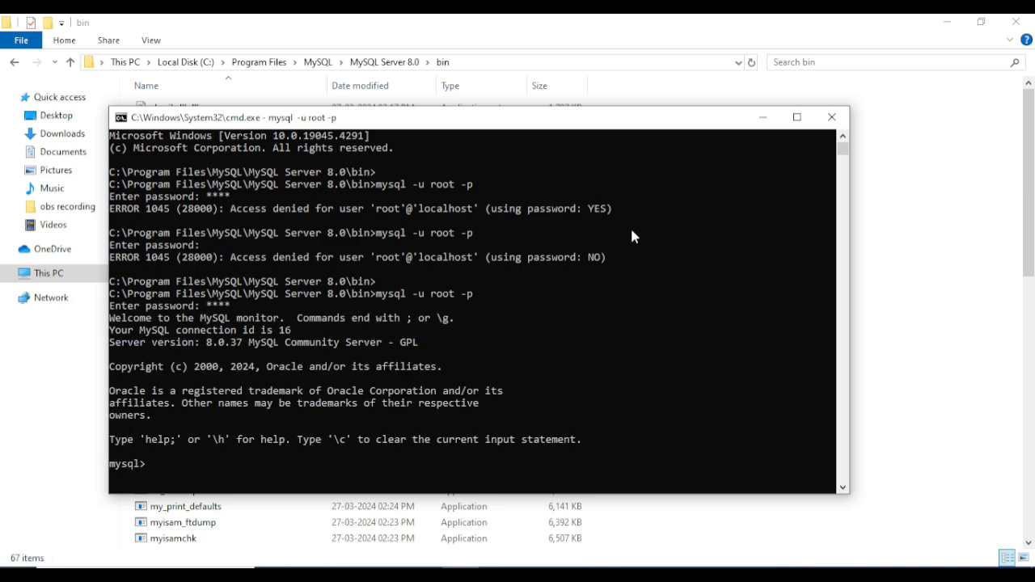
scroll(569, 301, "down", 2)
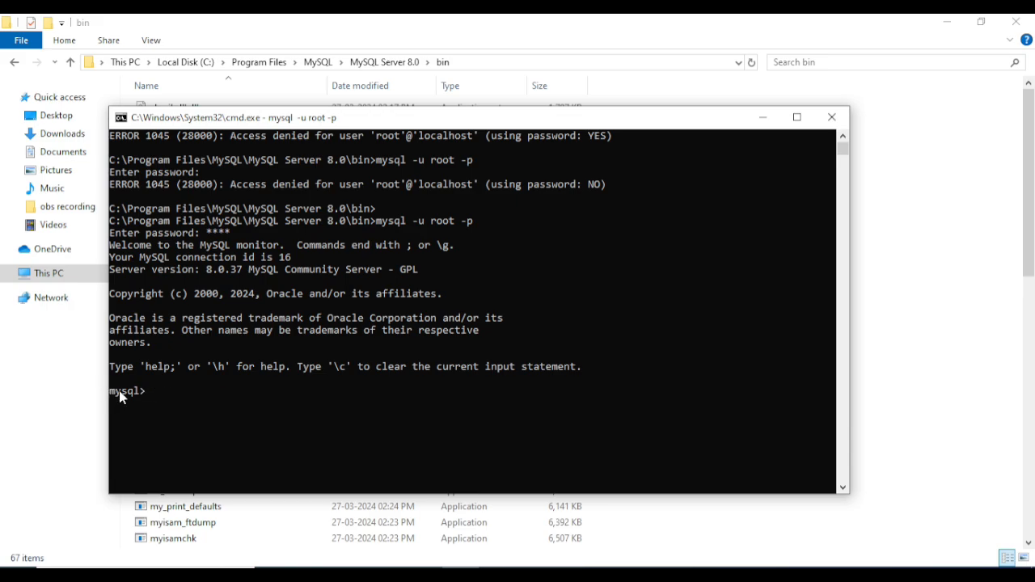
double_click(477, 120)
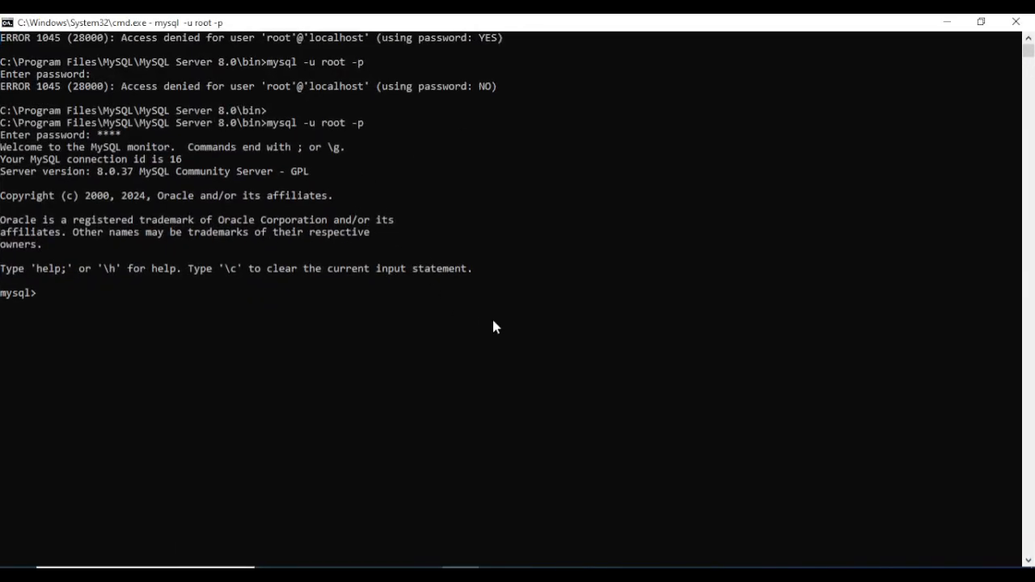
Run show databases; in the mysql console to list the five databases
key("Return")
key("Return")
type("show datra")
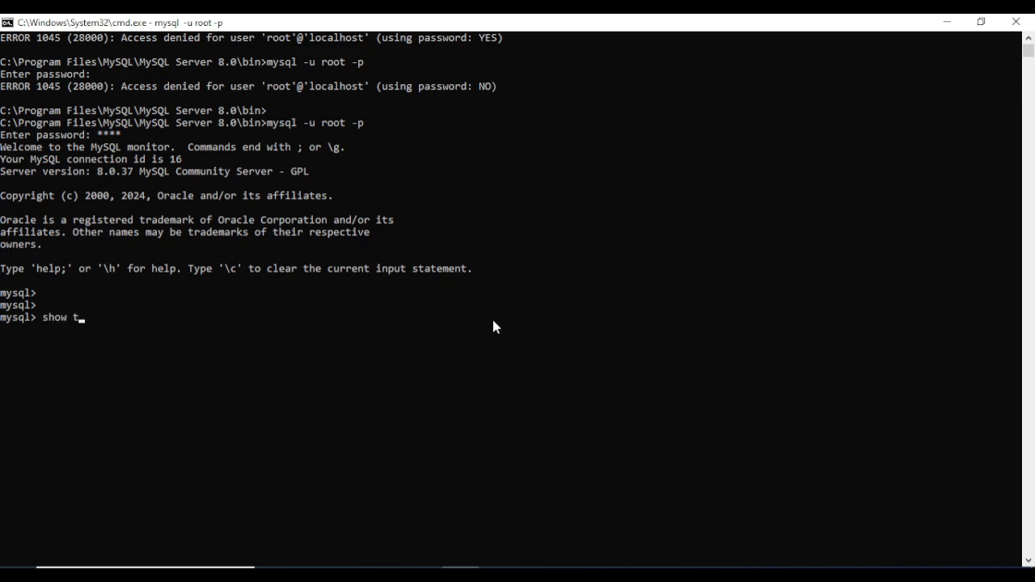
type("bases;")
key("Return")
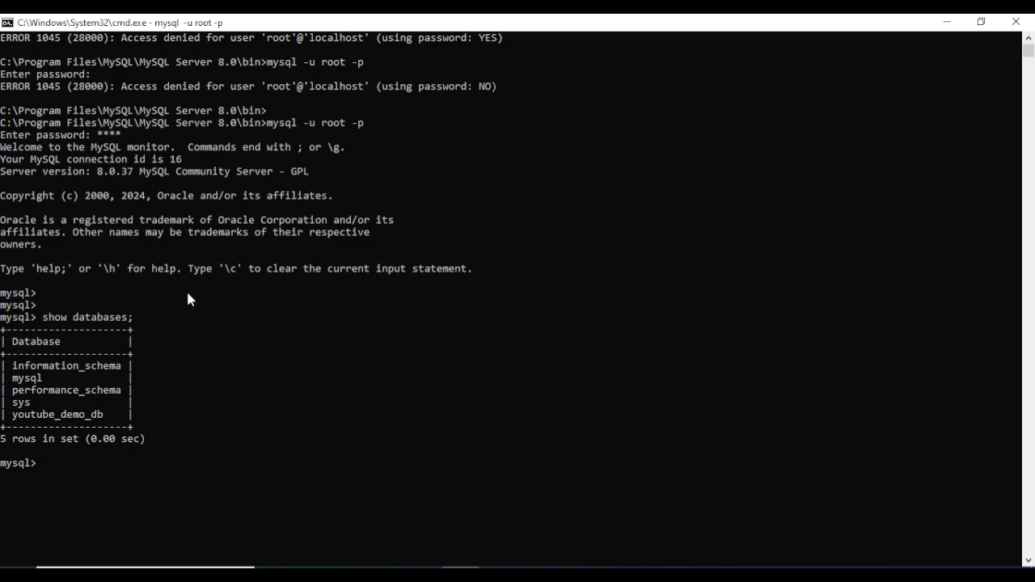
Highlight the youtube_demo_db row in the listing and return to MySQL Workbench
left_click(8, 414)
left_click_drag(11, 417, 100, 415)
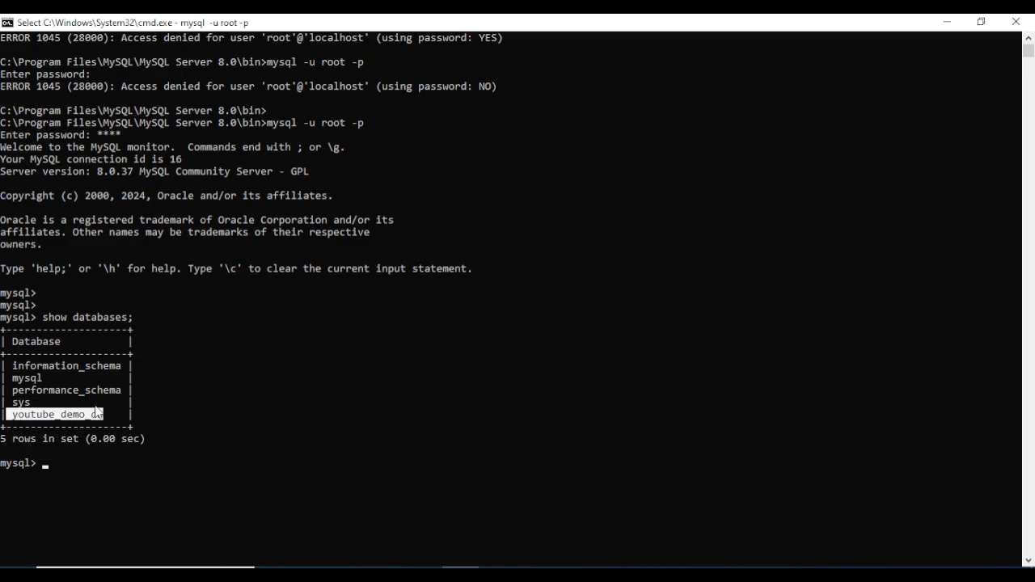
left_click(100, 415)
left_click_drag(16, 417, 64, 424)
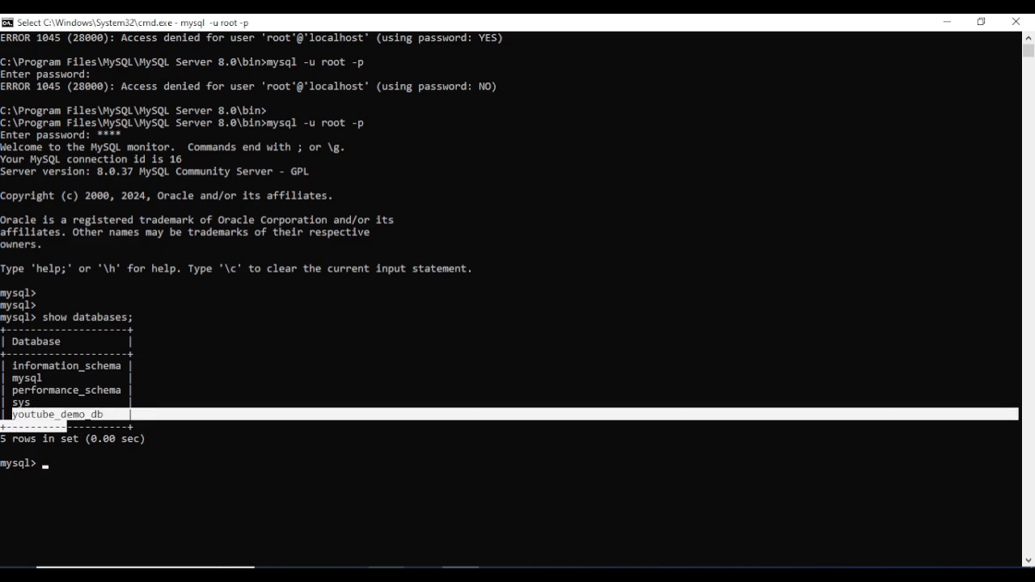
left_click(424, 575)
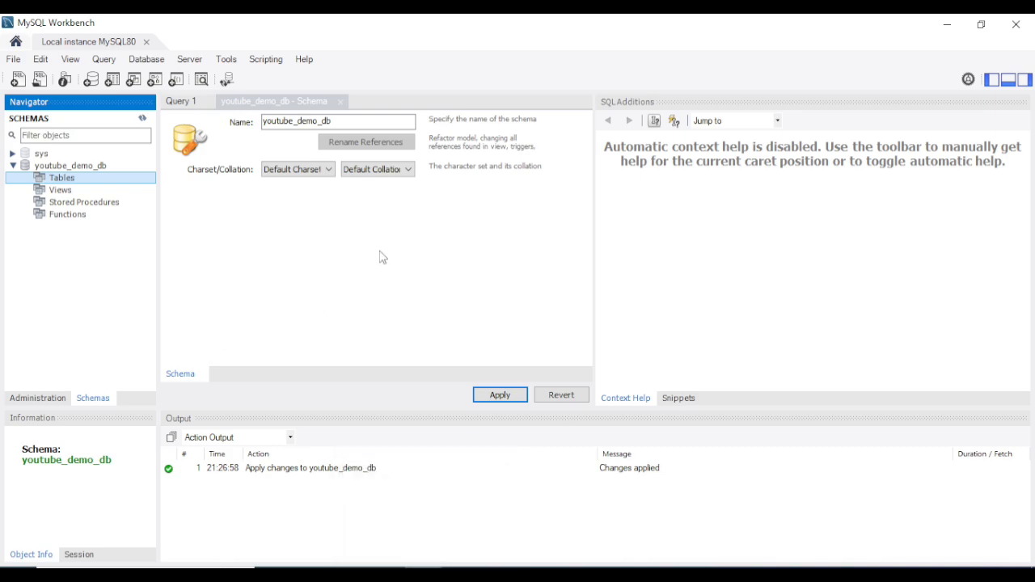
Return to the youtube_demo_db editor and restore the mysql console to a normal window
left_click(190, 104)
left_click(283, 101)
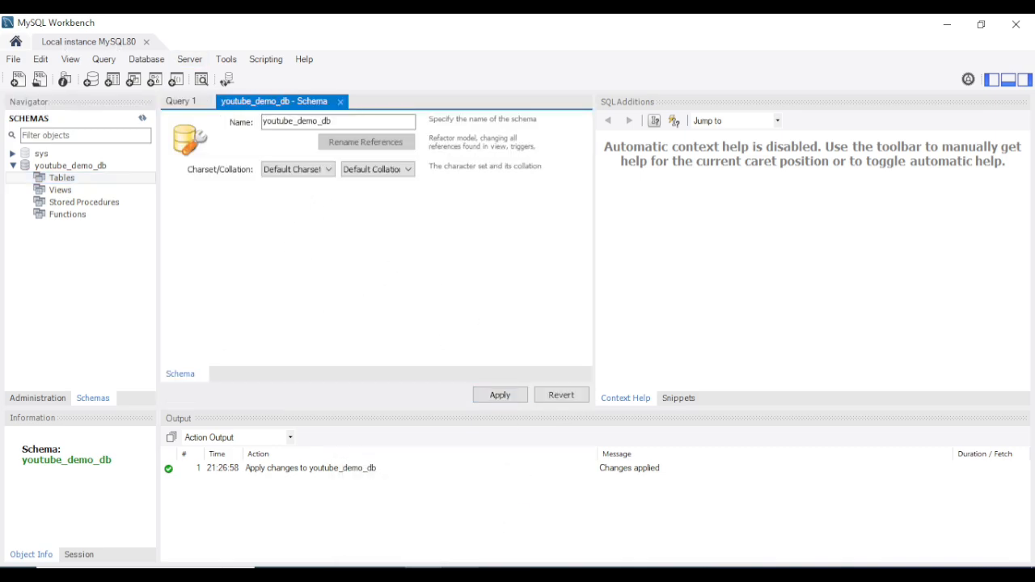
left_click(459, 575)
scroll(300, 386, "down", 2)
left_click(294, 376)
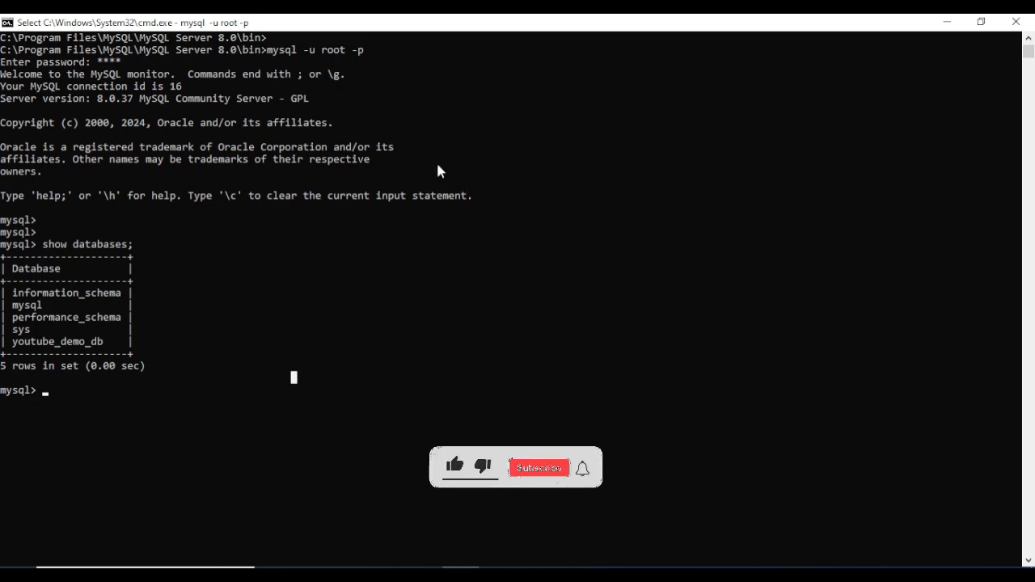
left_click_drag(511, 26, 549, 68)
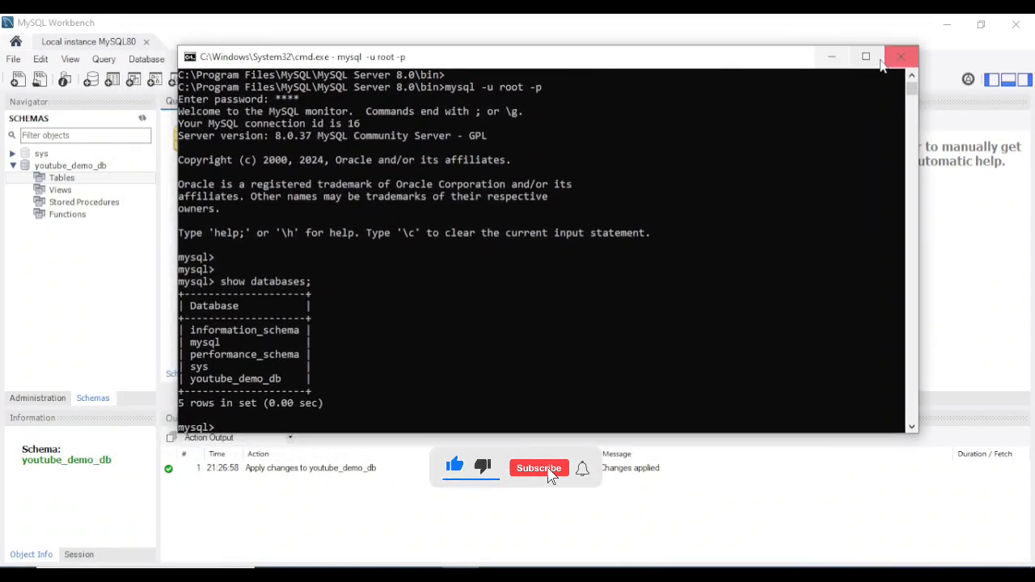
left_click(865, 56)
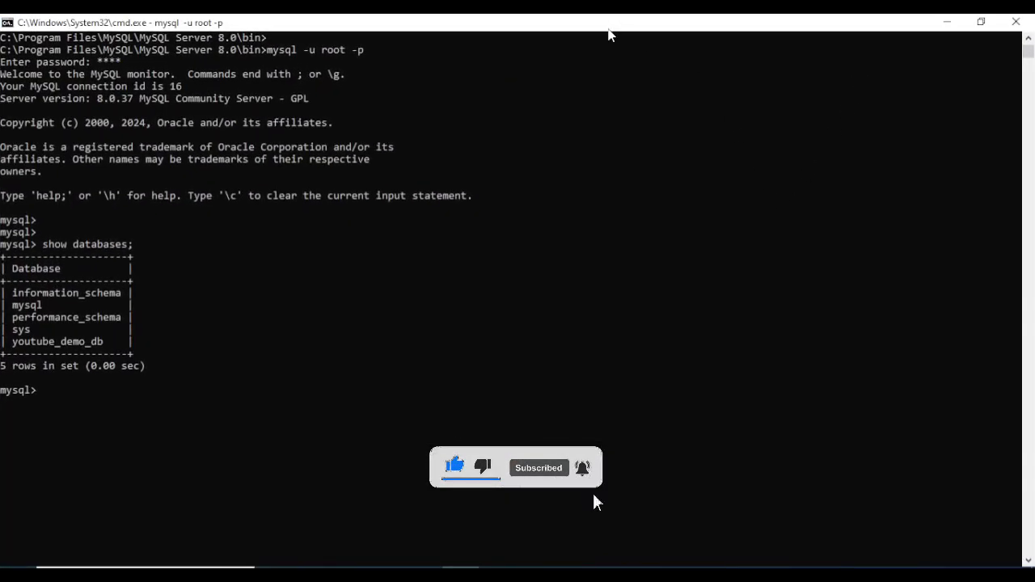
left_click_drag(609, 28, 549, 118)
scroll(430, 339, "down", 1)
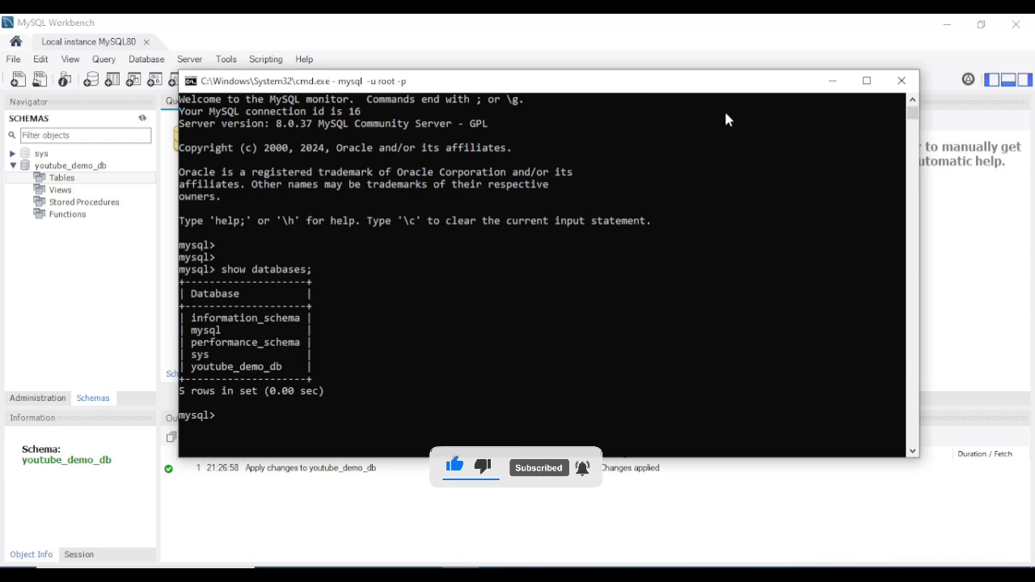
scroll(722, 255, "down", 1)
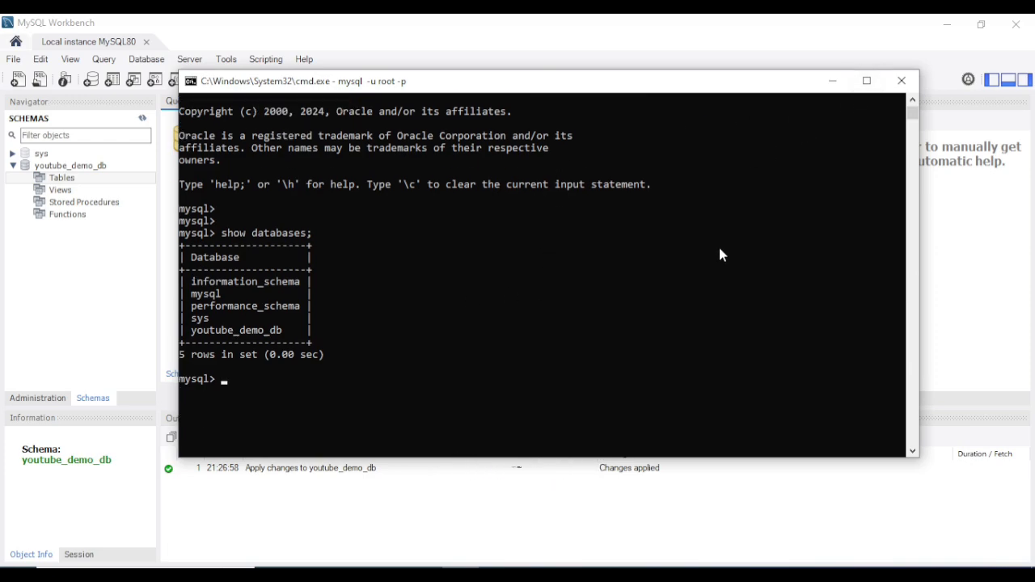
Minimize the mysql console and select the Tables group of youtube_demo_db
left_click(321, 402)
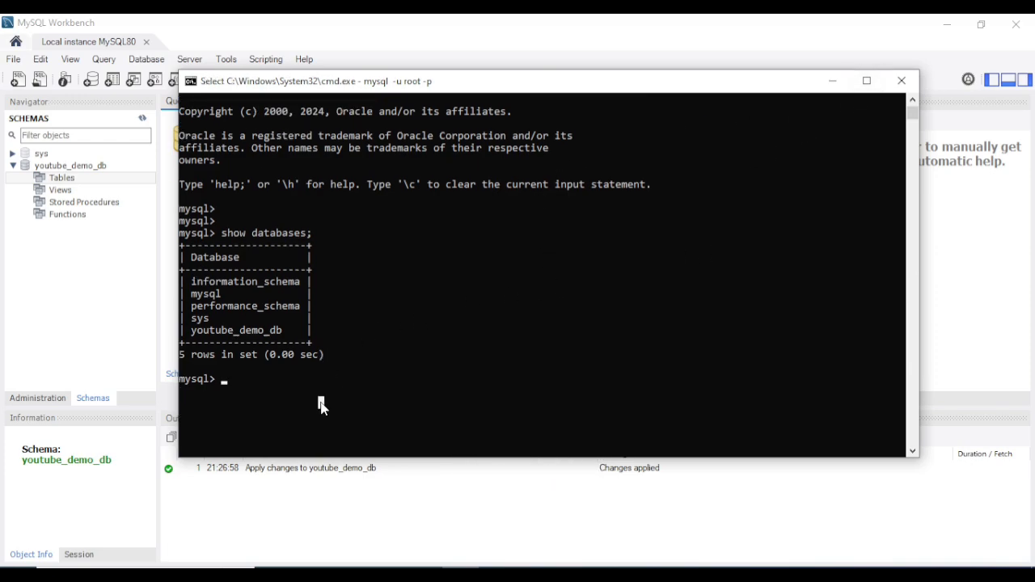
left_click(834, 83)
left_click(69, 180)
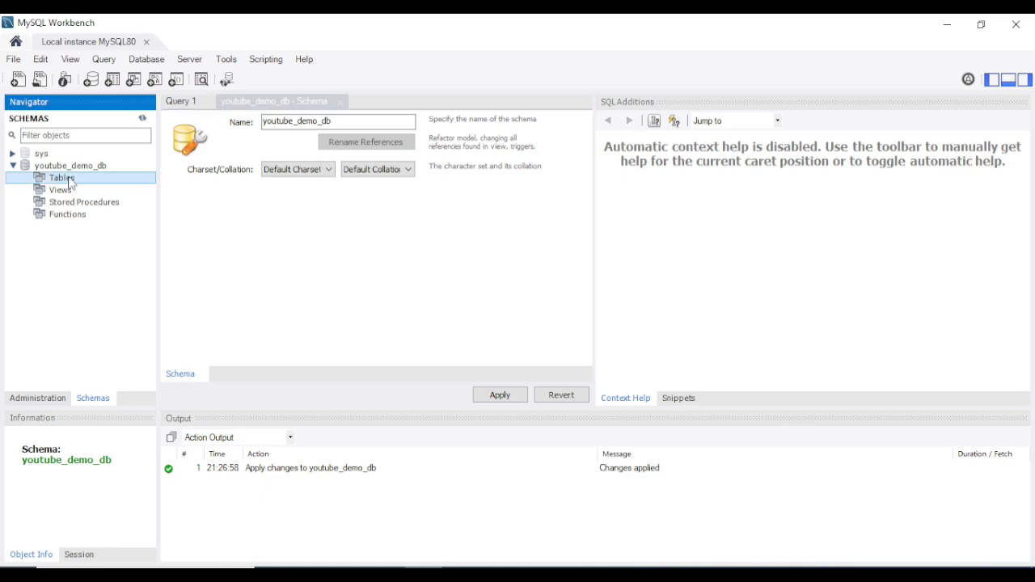
Start a new table in youtube_demo_db and name it demo_table
right_click(71, 182)
left_click(121, 189)
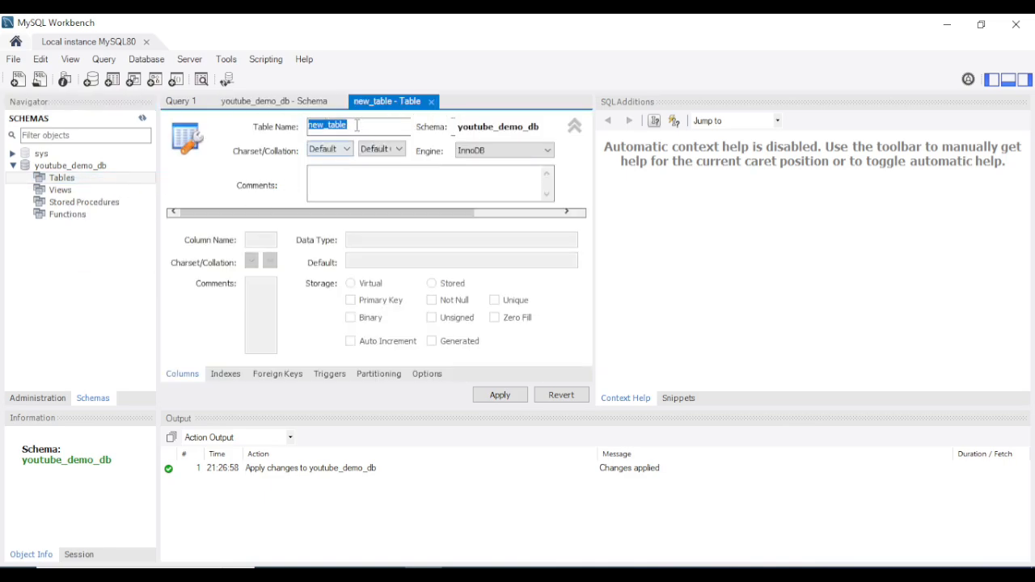
left_click(358, 125)
key("ctrl+a")
key("BackSpace")
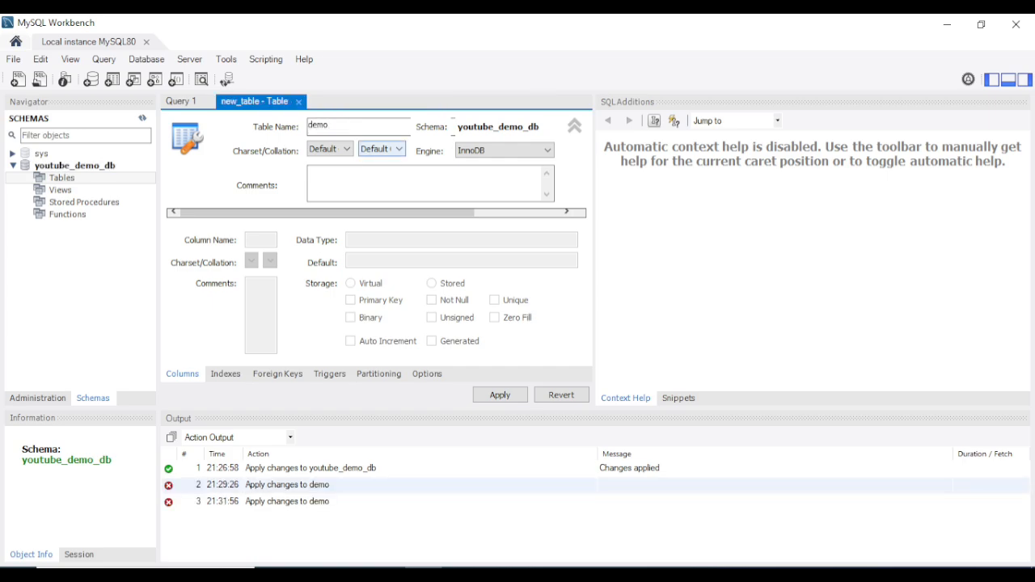
type("demo_table")
left_click(574, 125)
Add the columns id (INT, NOT NULL) and name (VARCHAR(45))
left_click(206, 162)
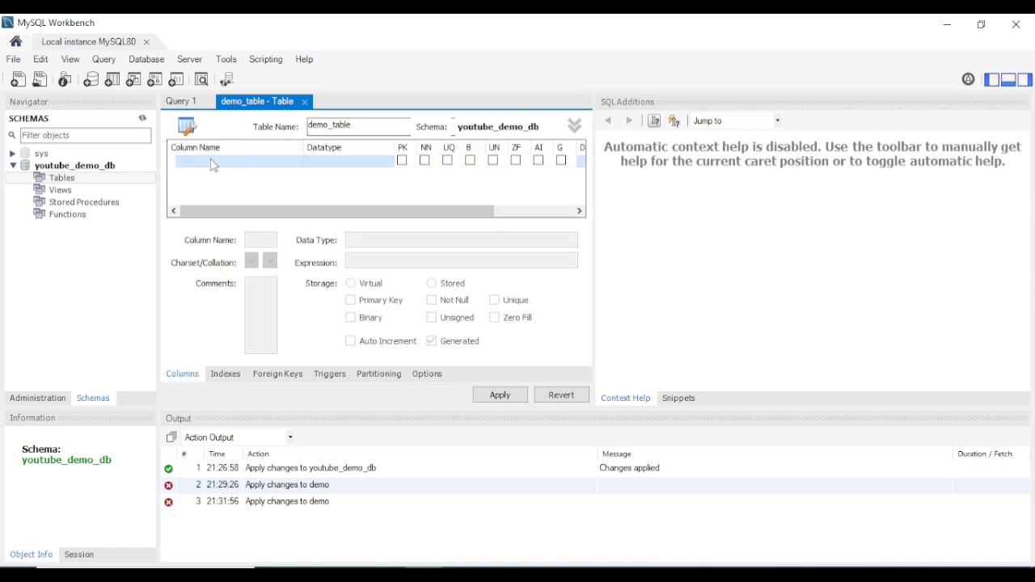
double_click(205, 162)
key("ctrl+a")
key("BackSpace")
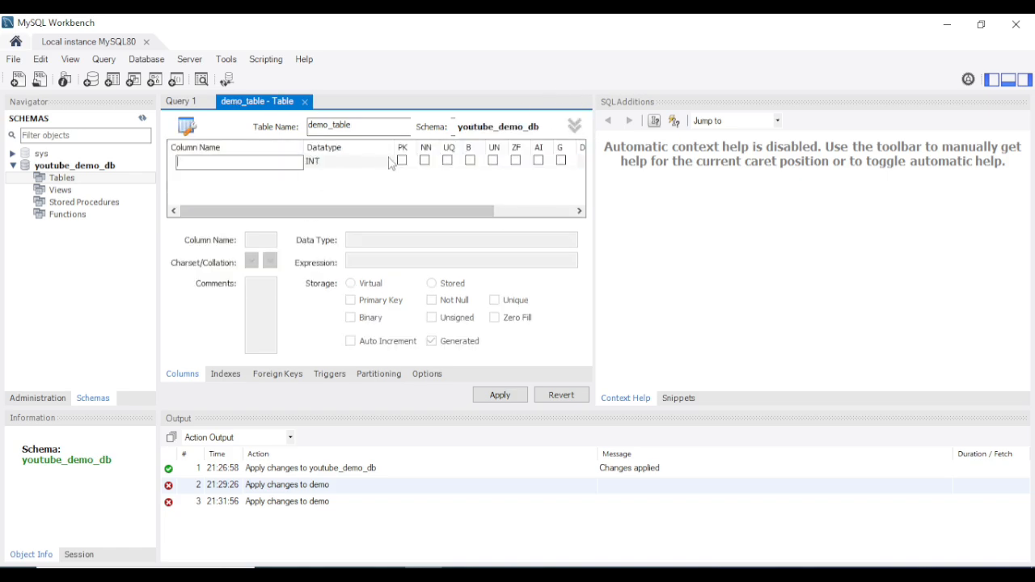
type("iud")
type("id")
left_click(408, 164)
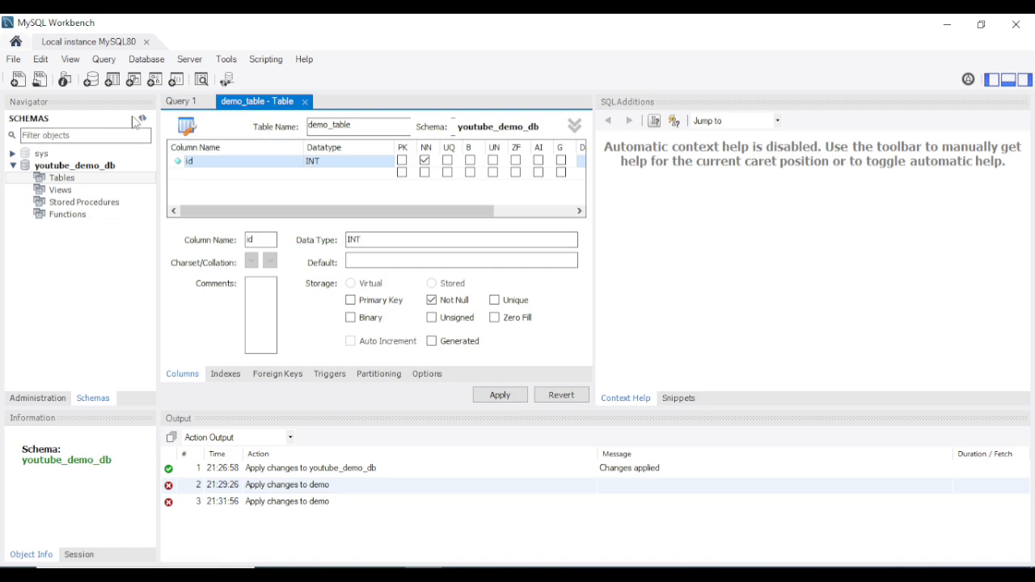
left_click(204, 173)
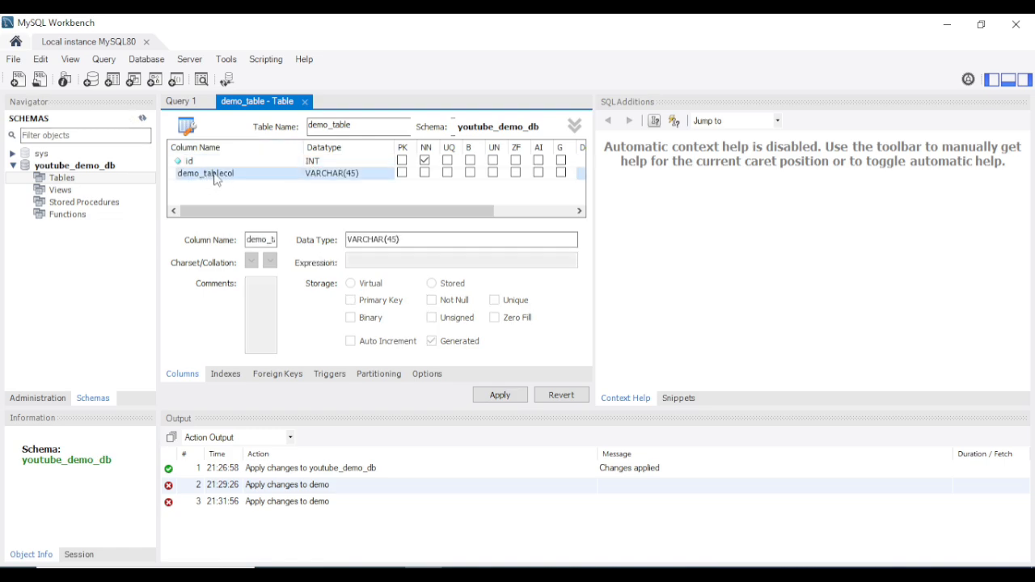
left_click(268, 173)
type("nam")
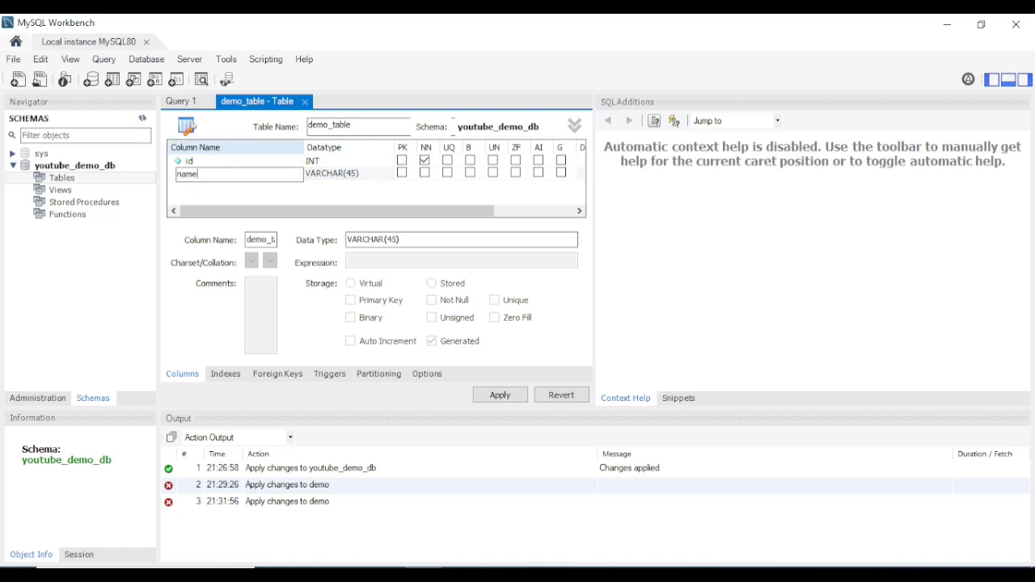
type("e")
Apply the CREATE TABLE script, then expand Tables and query all rows of demo_table
left_click(506, 399)
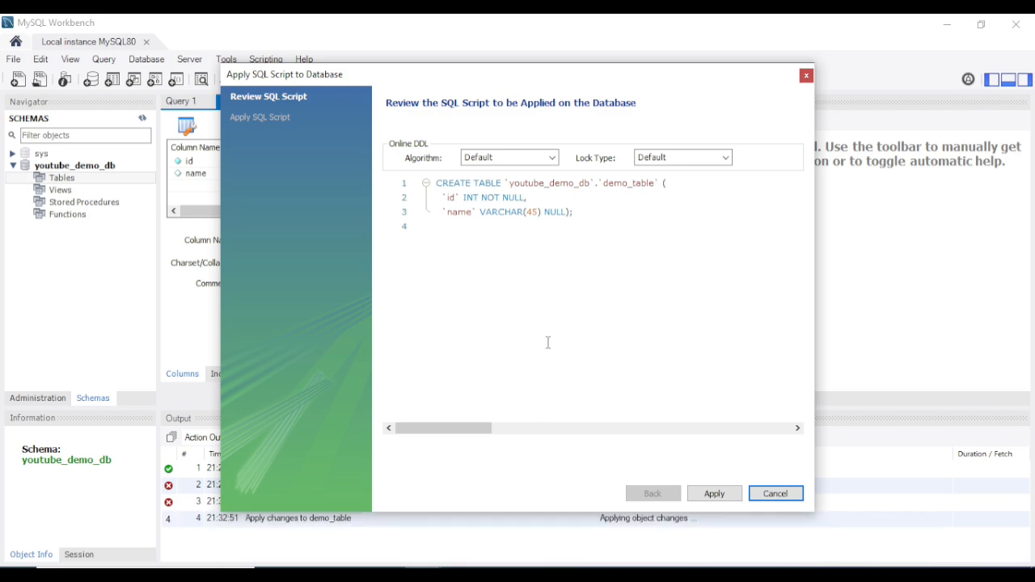
left_click(717, 496)
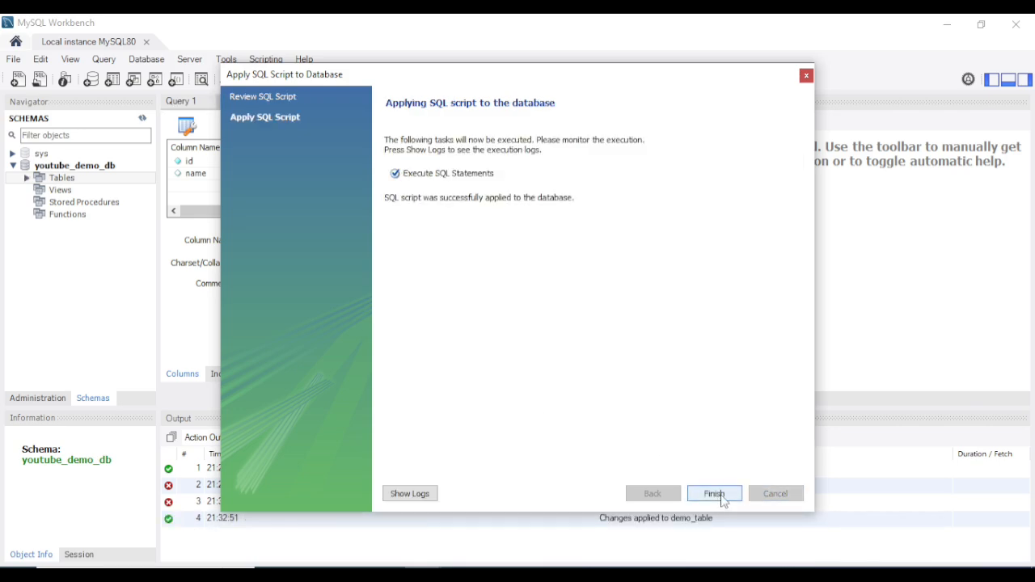
left_click(715, 494)
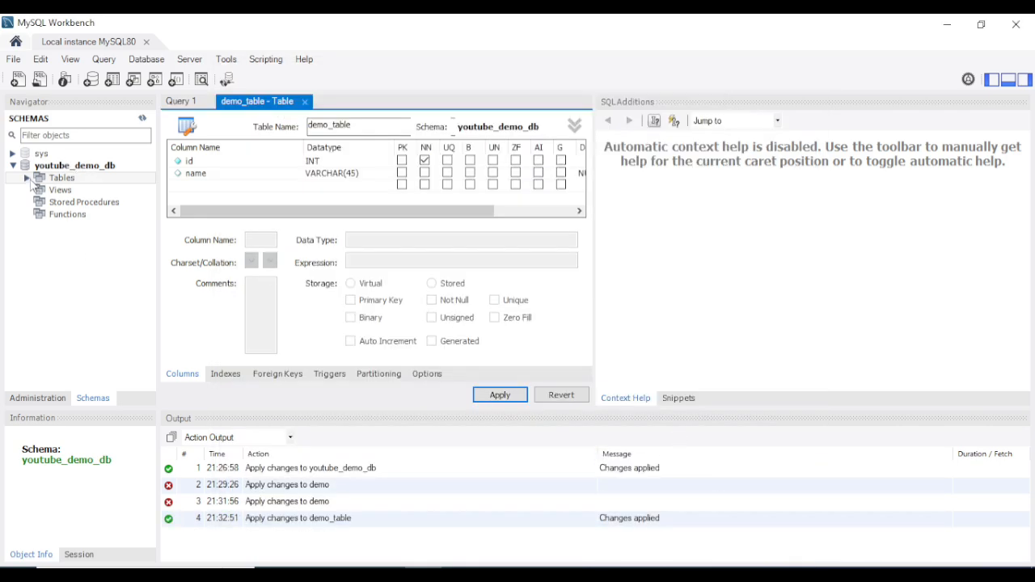
left_click(26, 177)
left_click(87, 190)
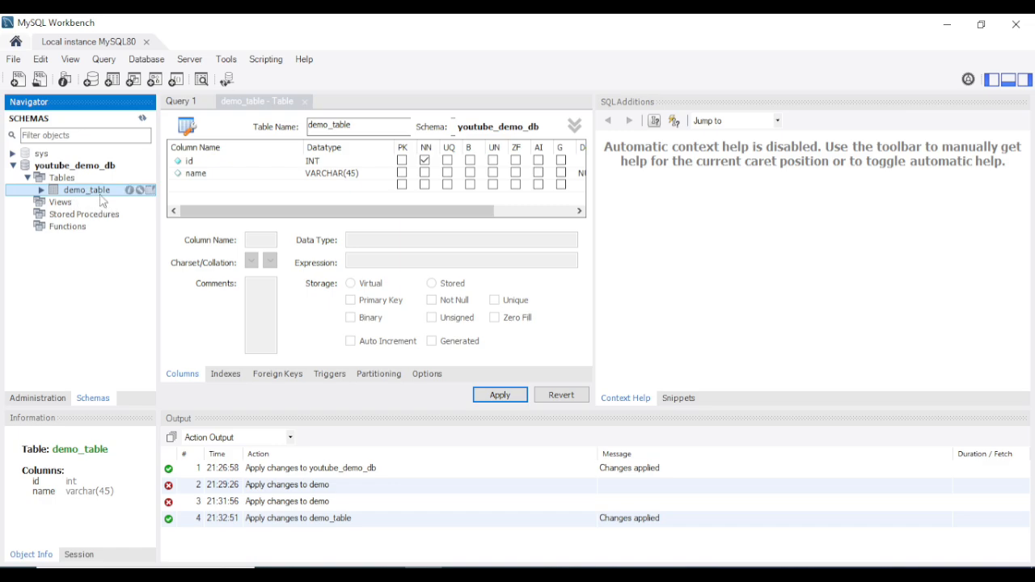
left_click(150, 191)
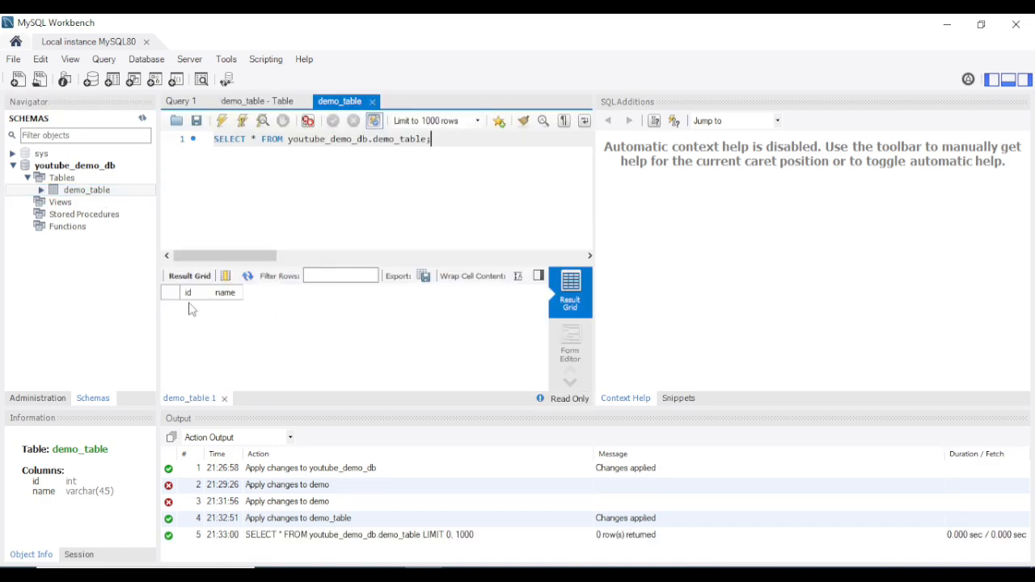
In the mysql console, run show tables;, which fails with ERROR 1046, and begin typing use
left_click(460, 575)
left_click(557, 299)
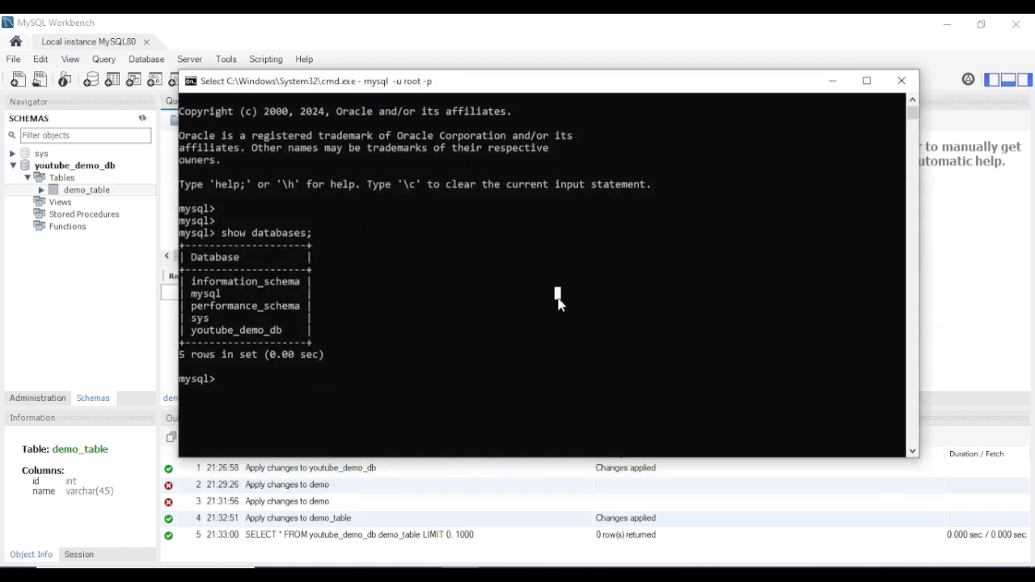
key("Return")
key("Return")
key("Return")
key("Return")
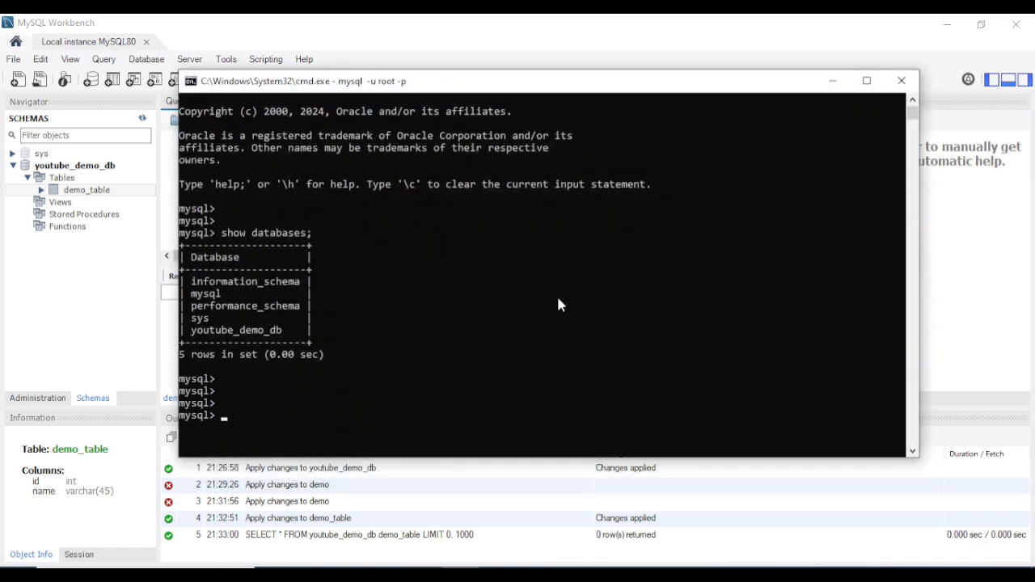
type("select")
key("BackSpace")
key("BackSpace")
key("BackSpace")
key("BackSpace")
key("BackSpace")
key("BackSpace")
key("BackSpace")
type("use de")
key("BackSpace")
key("BackSpace")
key("BackSpace")
key("BackSpace")
key("BackSpace")
type("show tables;")
key("Return")
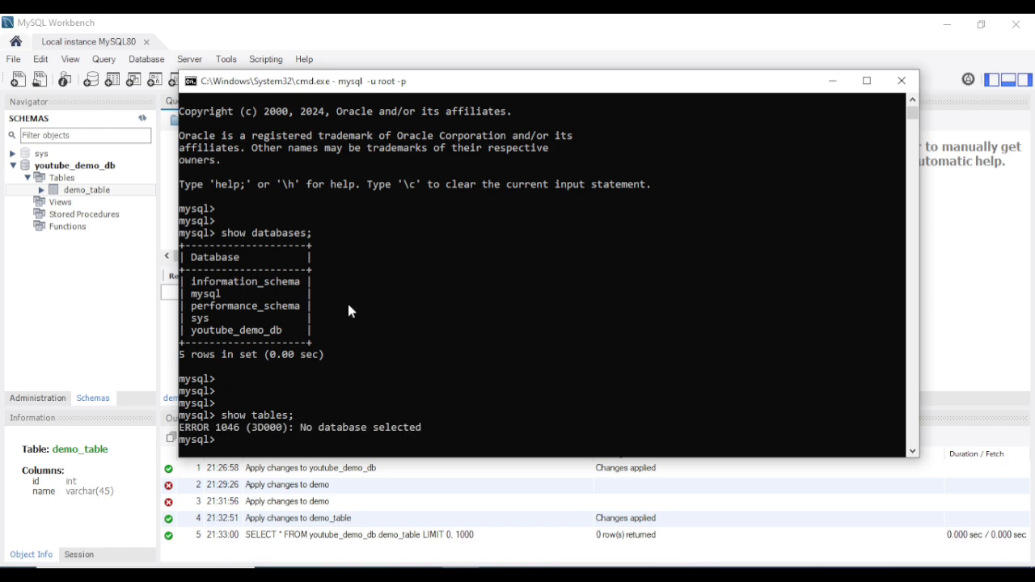
scroll(380, 298, "down", 2)
key("Return")
key("Return")
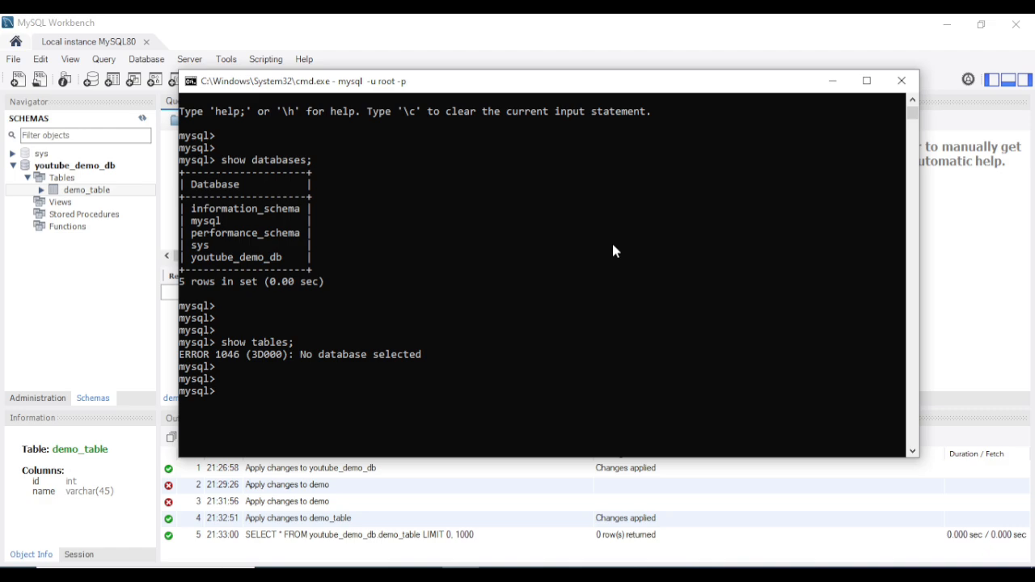
type("use")
Complete and run use youtube_demo_db; by pasting the database name from the output
double_click(231, 257)
right_click(457, 220)
right_click(447, 229)
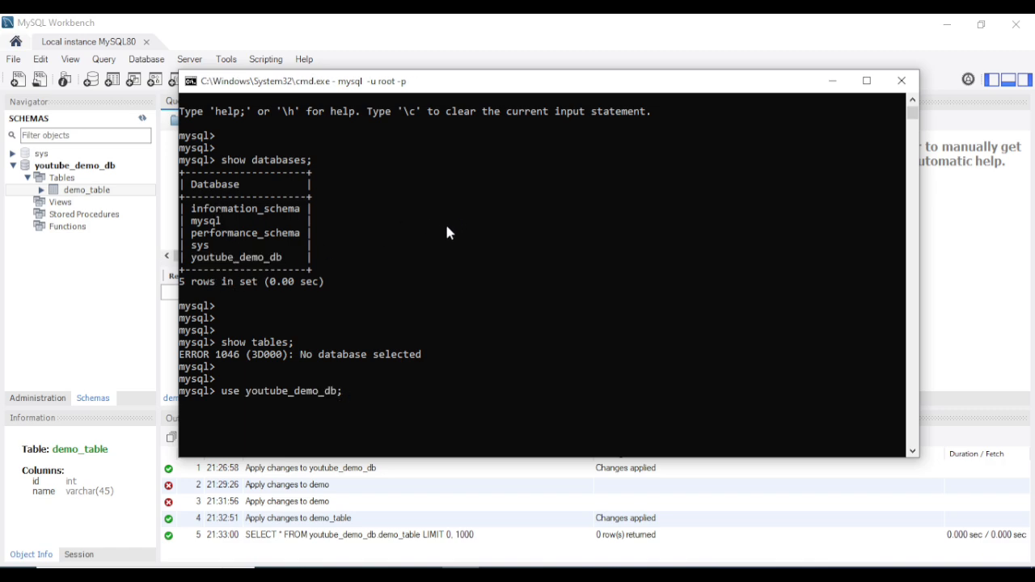
type(";")
key("Return")
Run show tables; and select * from demo_table;, which returns an empty set
key("Return")
key("Return")
type("sho")
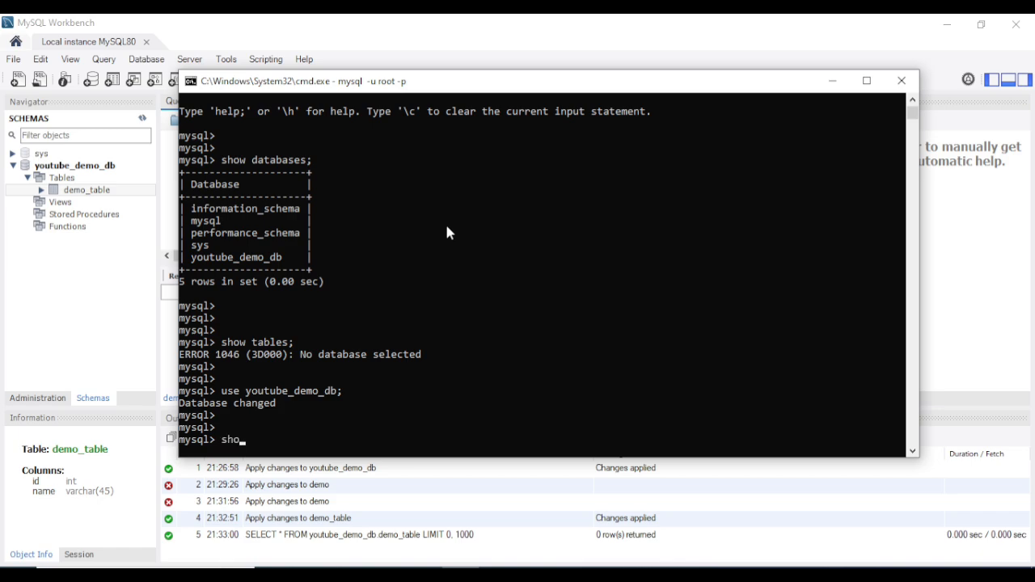
type("w tables;")
key("Return")
left_click_drag(194, 407, 238, 406)
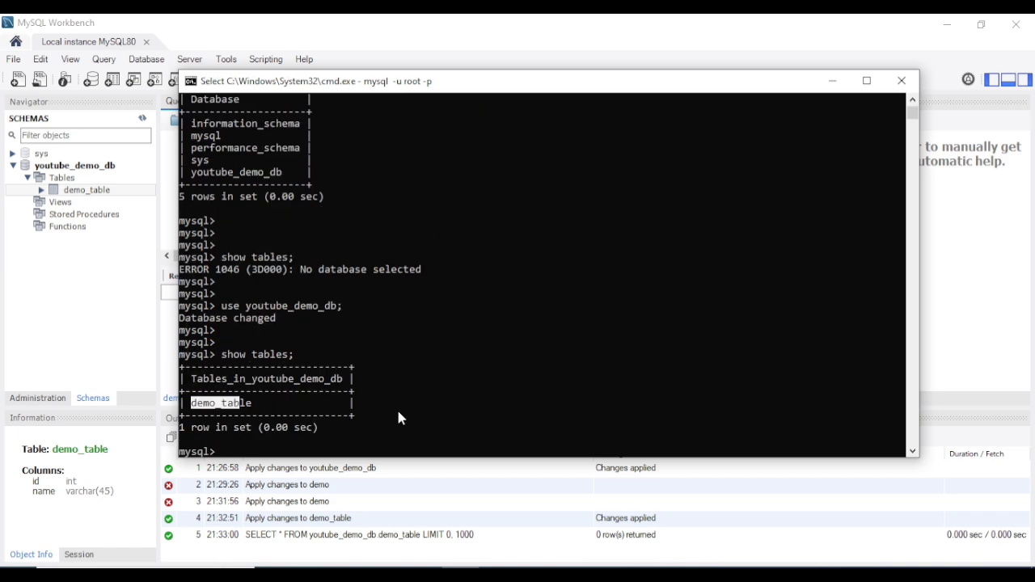
left_click(551, 386)
type("select")
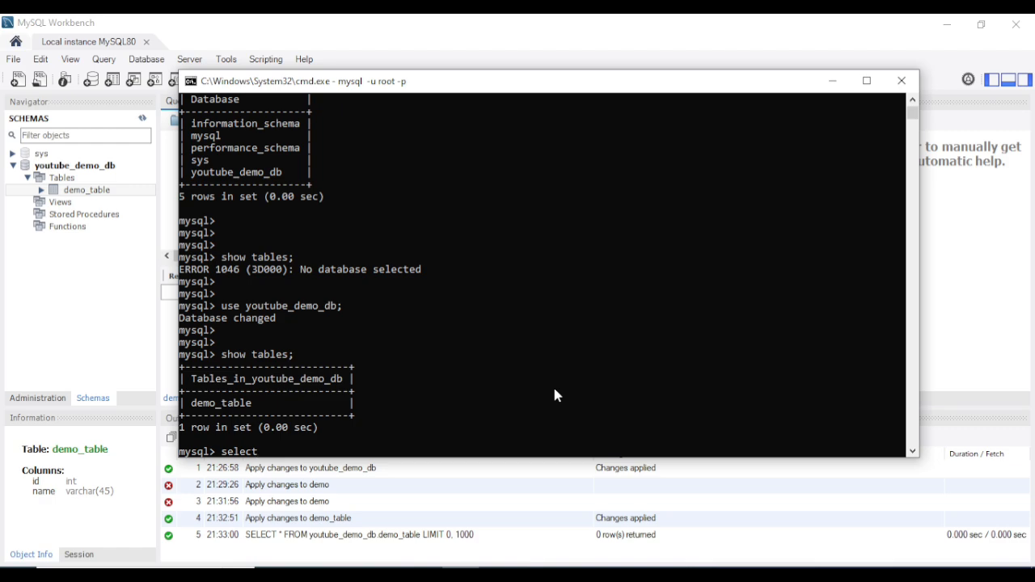
type(" * from demo_table;")
key("Return")
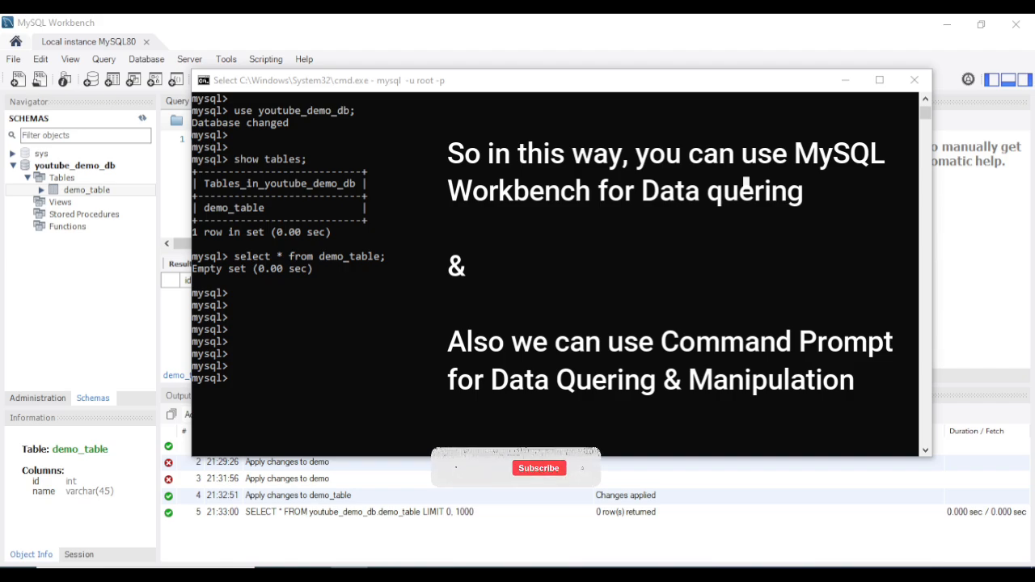